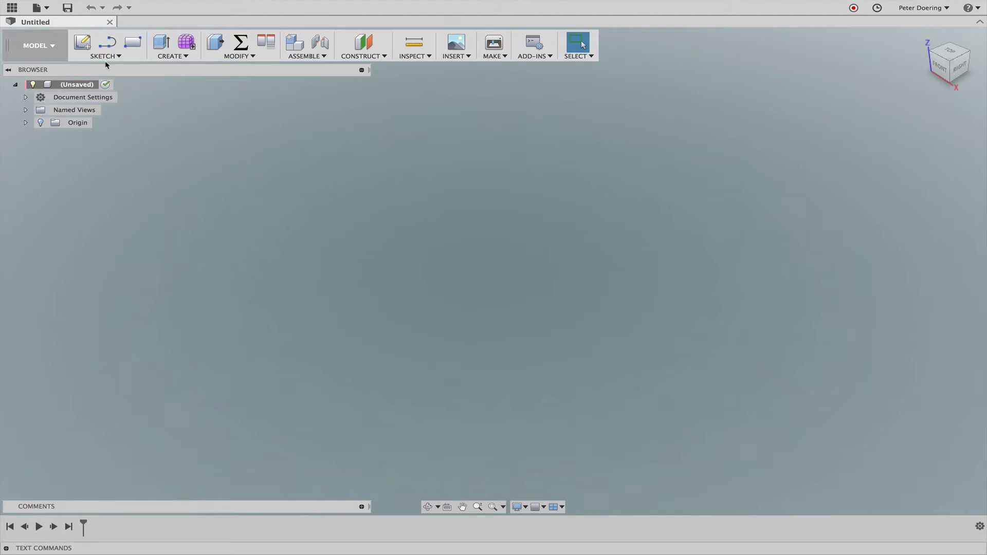
On the front plane, draw an open oval spline through left, bottom, right and top points, leaving a top gap.
{"action": "left_click", "coordinate": [82, 42]}
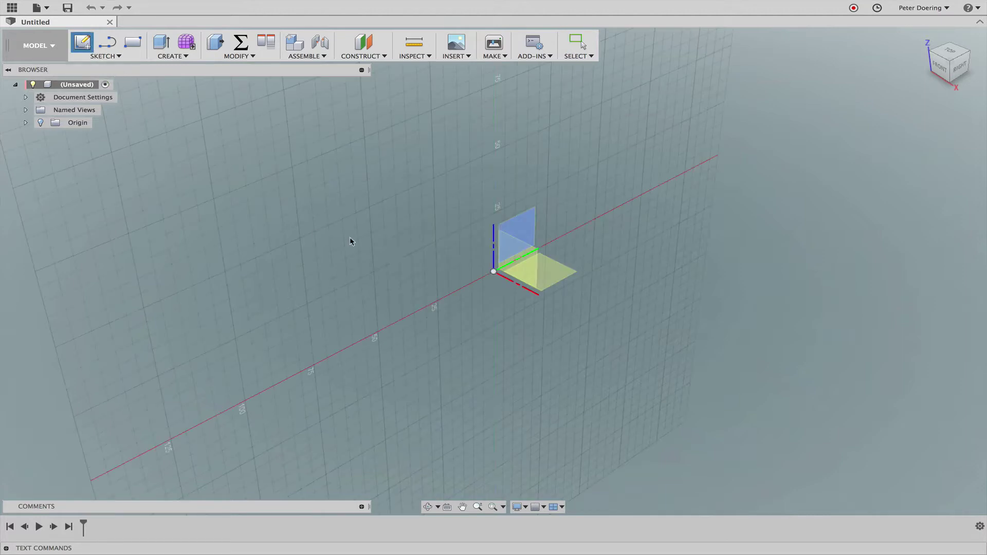
{"action": "left_click", "coordinate": [521, 267]}
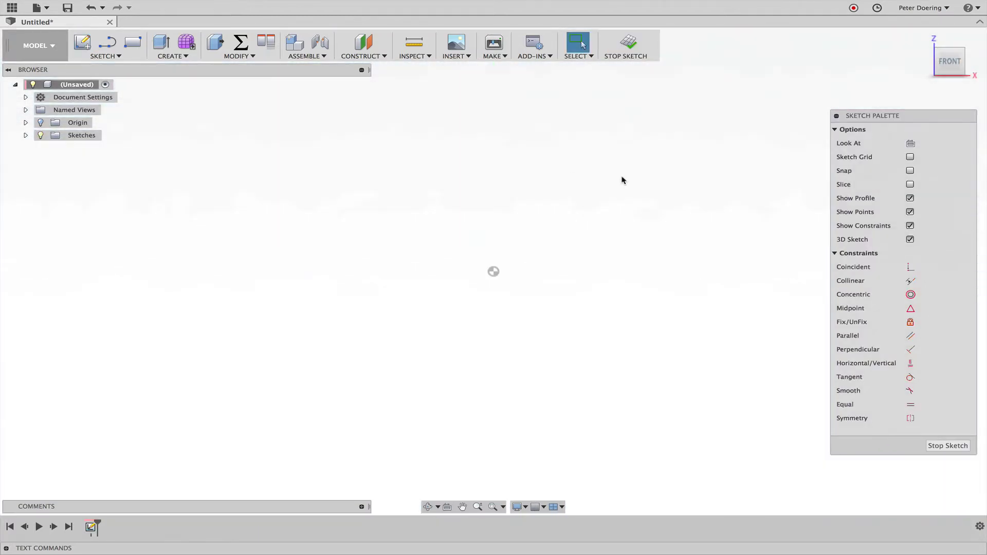
{"action": "right_click", "coordinate": [621, 179]}
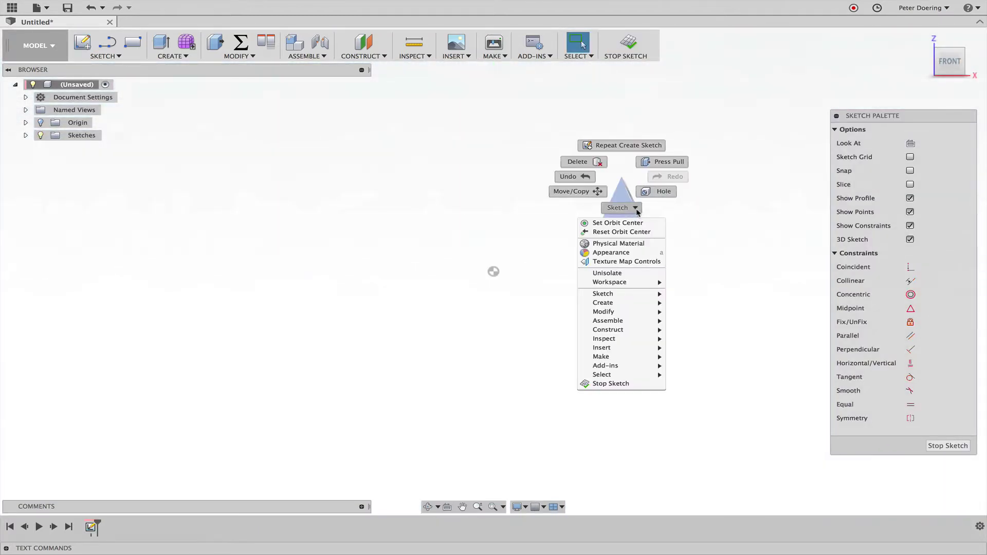
{"action": "left_click", "coordinate": [637, 209]}
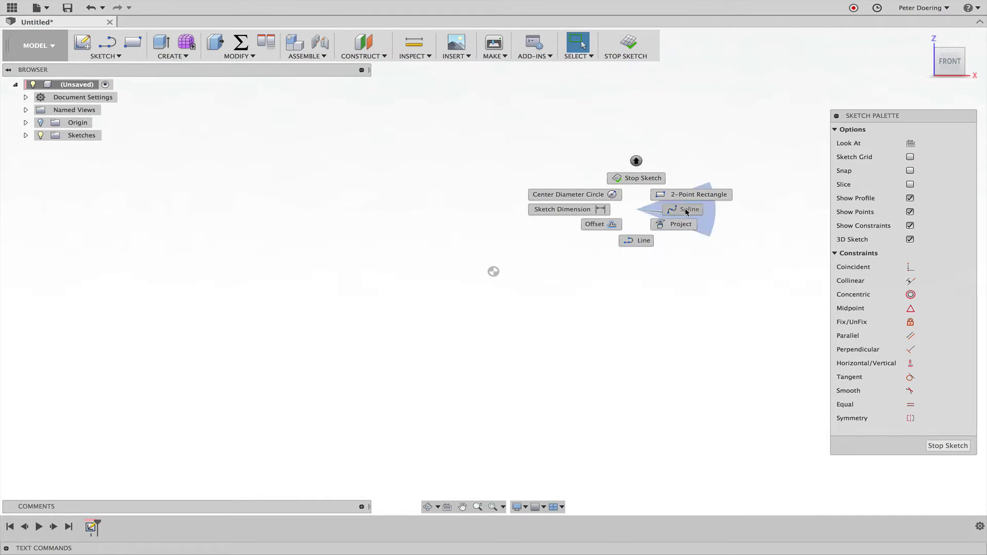
{"action": "key", "text": "Escape"}
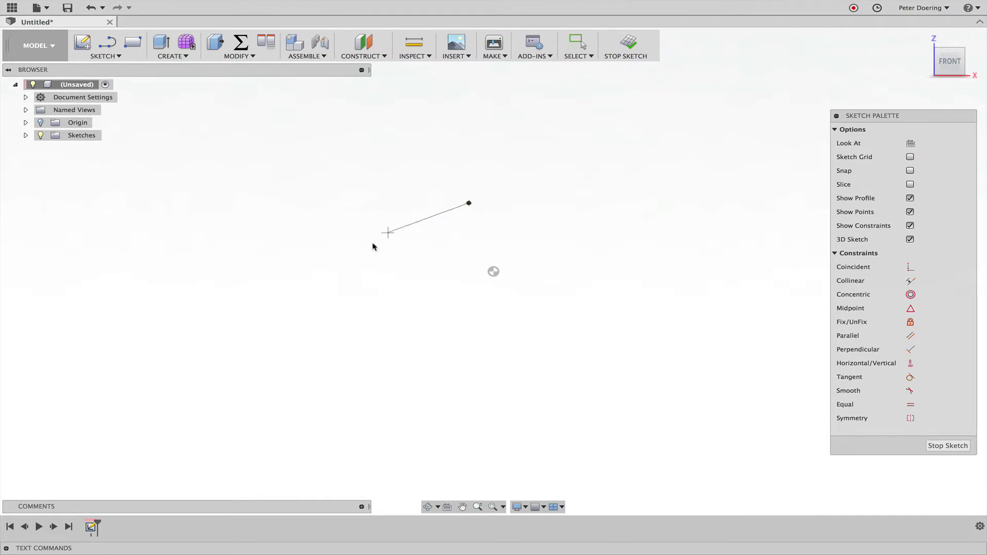
{"action": "left_click", "coordinate": [348, 267]}
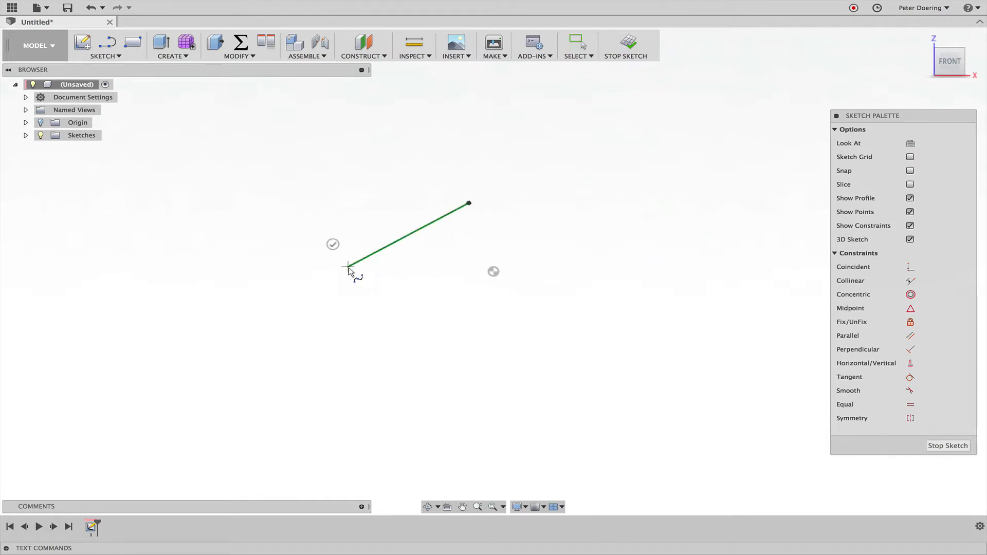
{"action": "left_click", "coordinate": [486, 337]}
{"action": "left_click", "coordinate": [646, 279]}
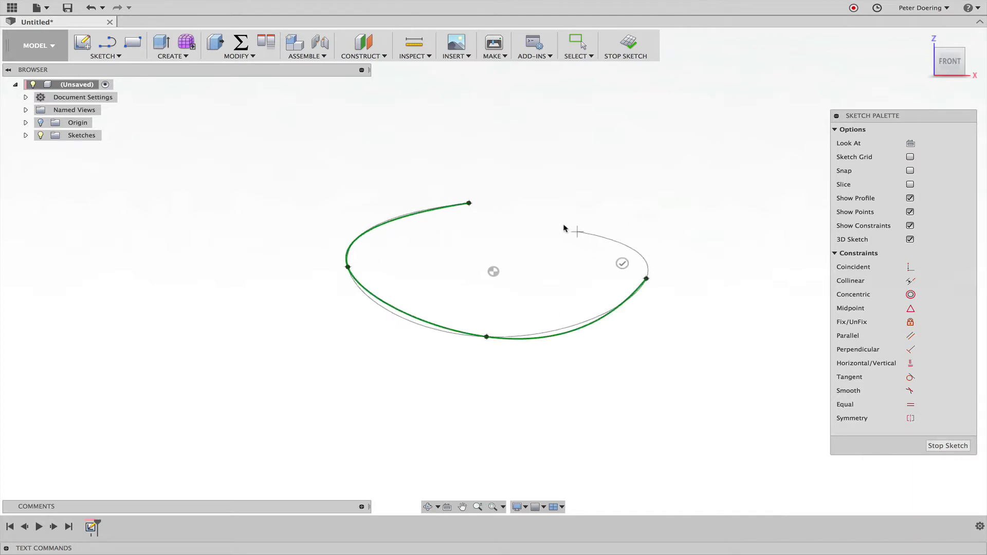
{"action": "left_click", "coordinate": [516, 203]}
{"action": "left_click", "coordinate": [511, 226]}
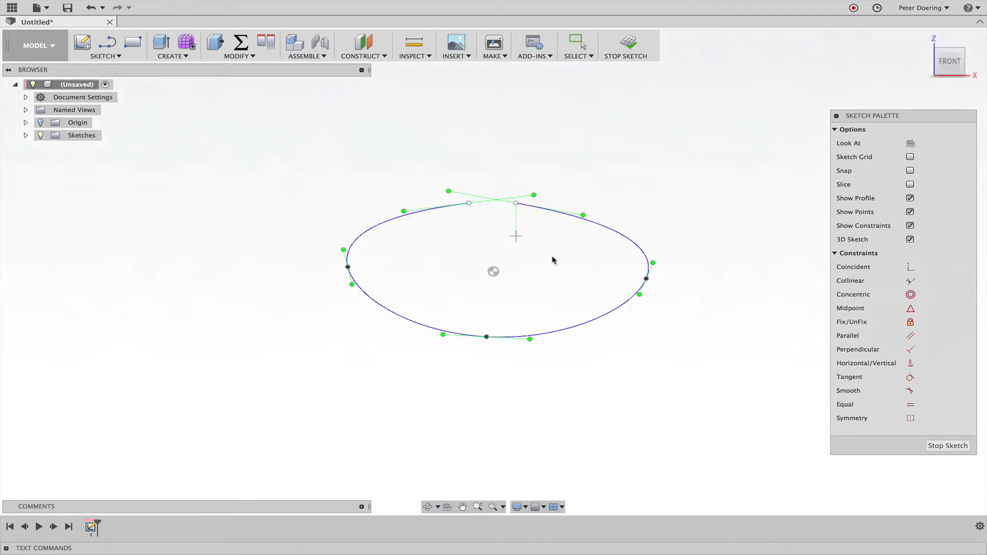
{"action": "key", "text": "Escape"}
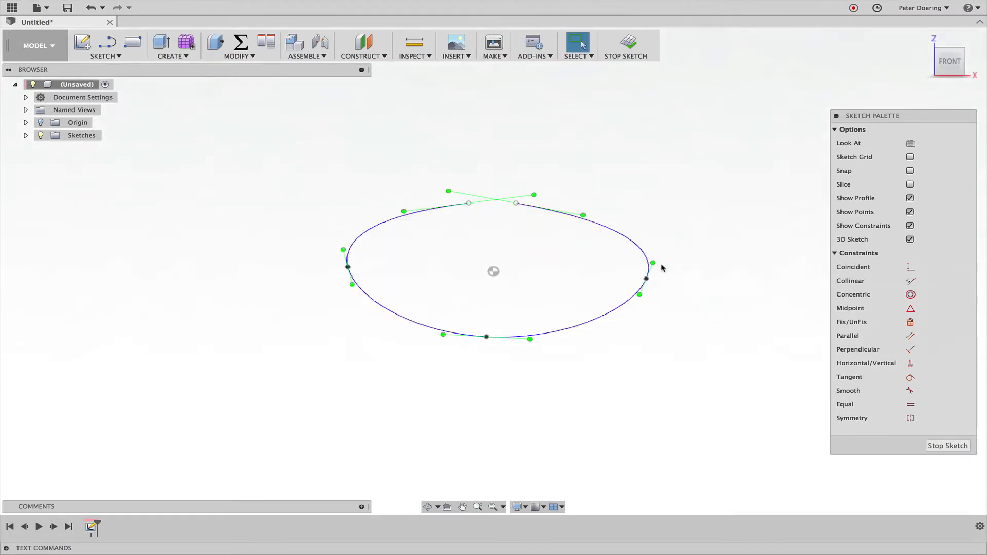
Make the spline's left and right side tangent handles vertical.
{"action": "left_click", "coordinate": [652, 262]}
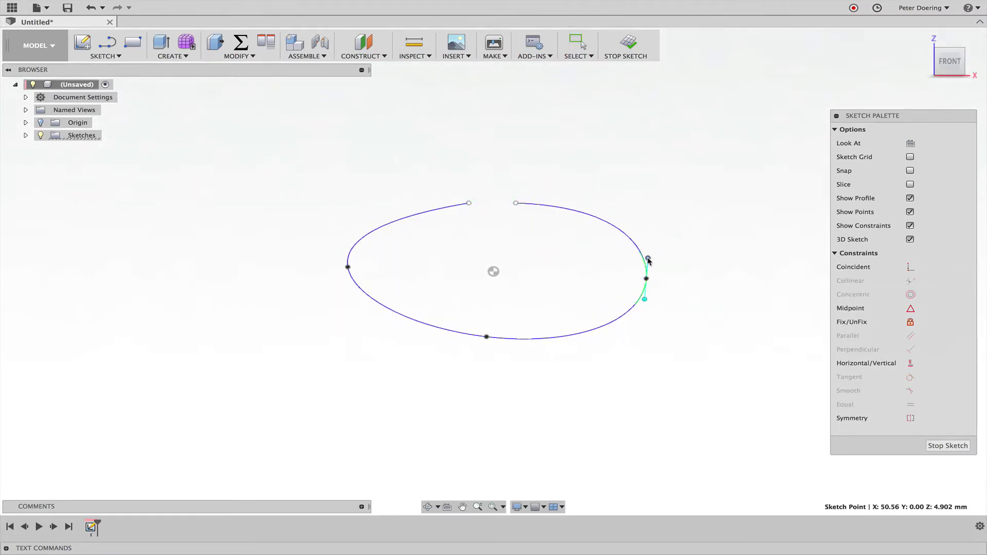
{"action": "left_click", "coordinate": [349, 268]}
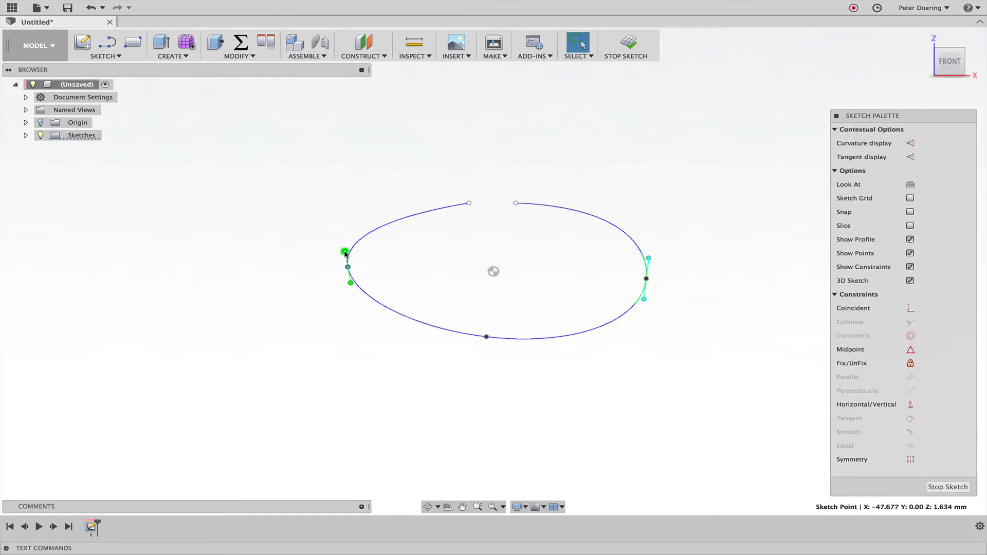
{"action": "left_click_drag", "start_coordinate": [345, 252], "coordinate": [348, 247]}
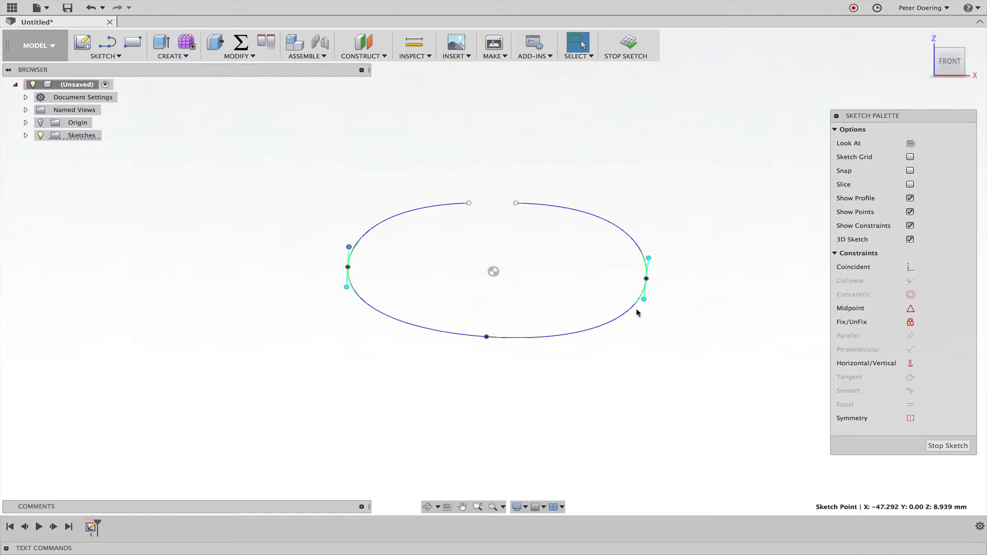
{"action": "left_click_drag", "start_coordinate": [644, 301], "coordinate": [645, 298]}
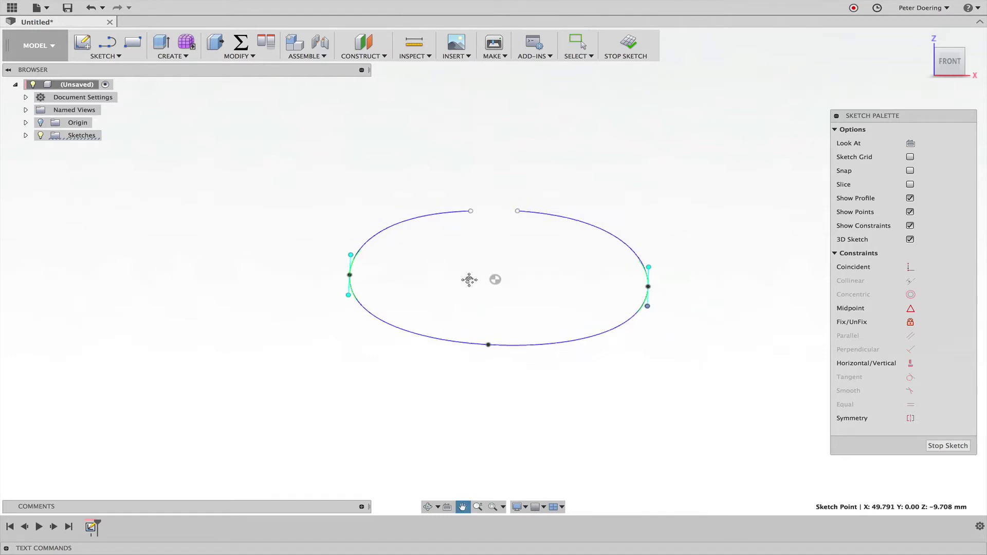
Draw a short straight line from the spline's left top end toward the gap.
{"action": "scroll", "coordinate": [466, 262], "scroll_direction": "down", "scroll_amount": 2}
{"action": "scroll", "coordinate": [473, 258], "scroll_direction": "up", "scroll_amount": 3}
{"action": "scroll", "coordinate": [474, 258], "scroll_direction": "up", "scroll_amount": 2}
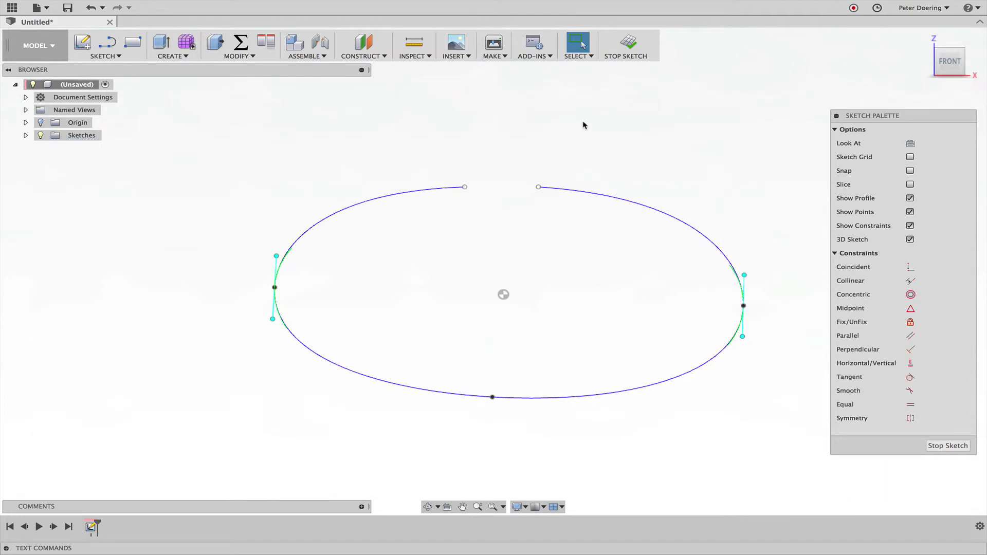
{"action": "right_click_drag", "start_coordinate": [696, 101], "coordinate": [702, 174]}
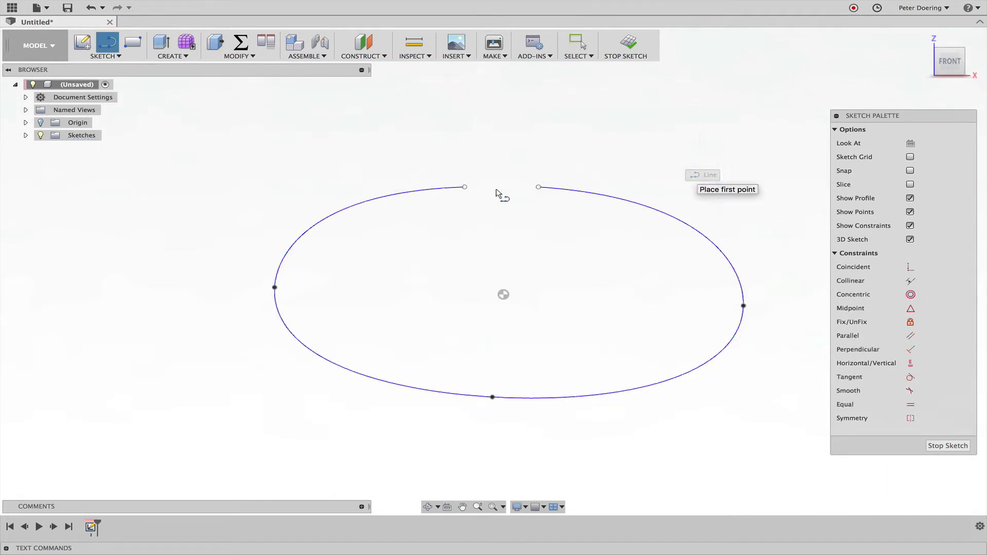
{"action": "scroll", "coordinate": [491, 194], "scroll_direction": "down", "scroll_amount": 1}
{"action": "left_click", "coordinate": [471, 188]}
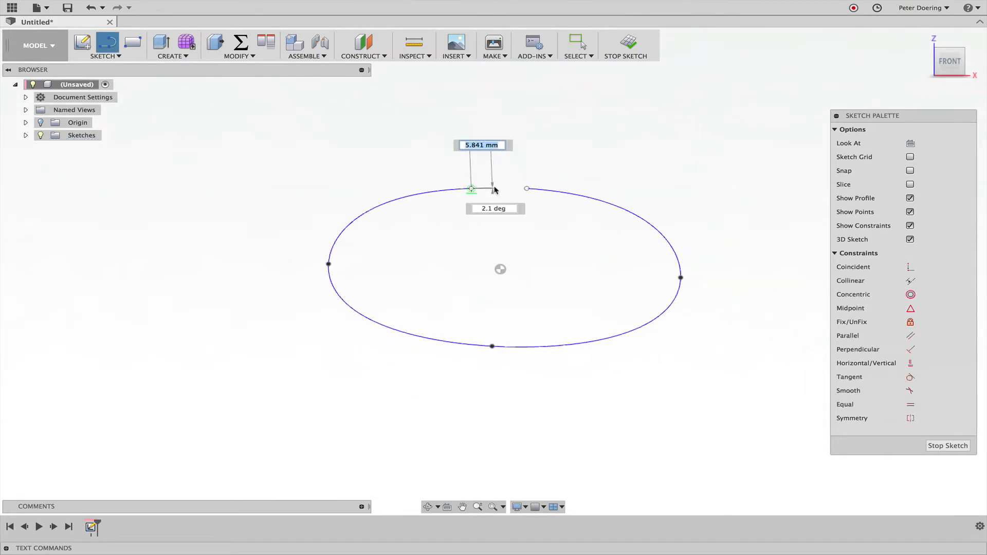
{"action": "scroll", "coordinate": [504, 188], "scroll_direction": "up", "scroll_amount": 4}
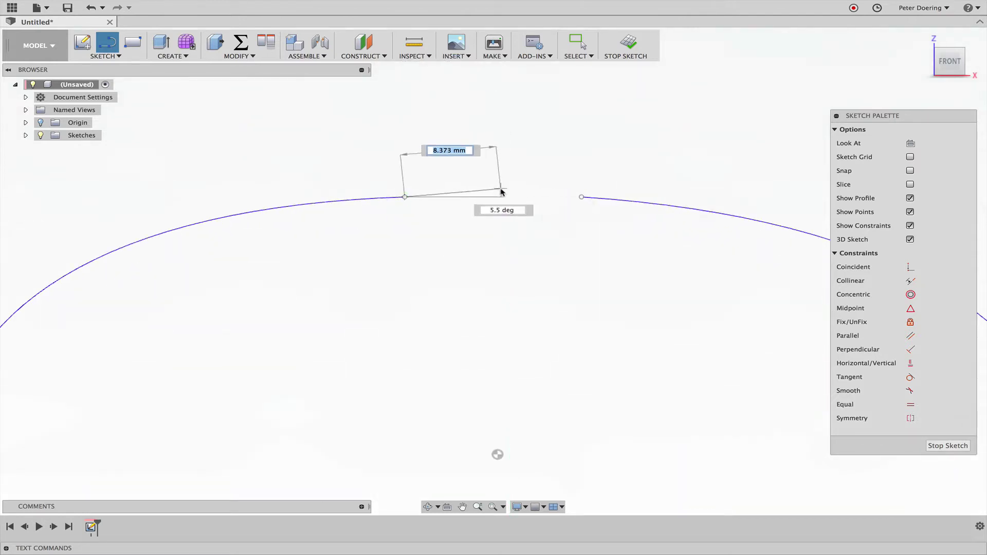
{"action": "left_click", "coordinate": [501, 194]}
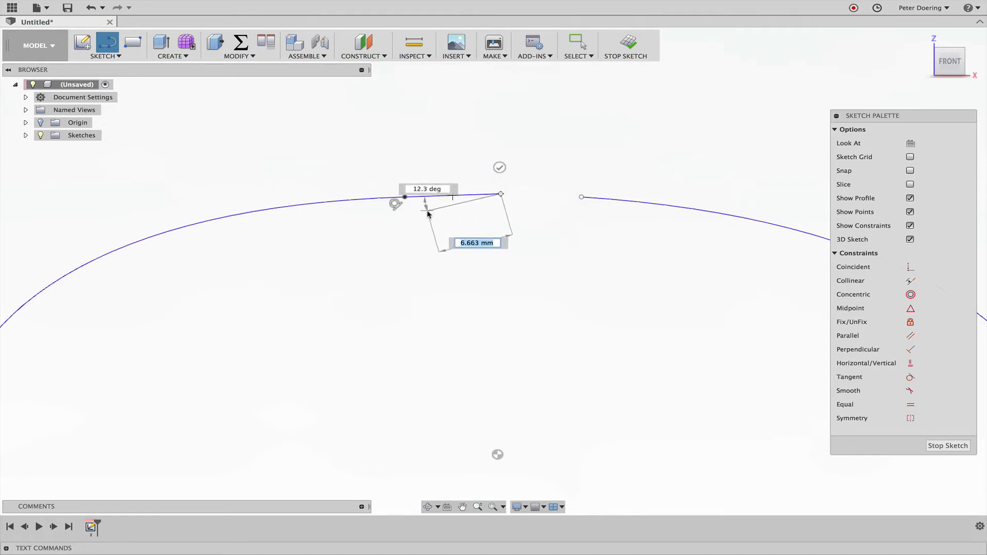
{"action": "key", "text": "Escape"}
{"action": "scroll", "coordinate": [439, 241], "scroll_direction": "down", "scroll_amount": 5}
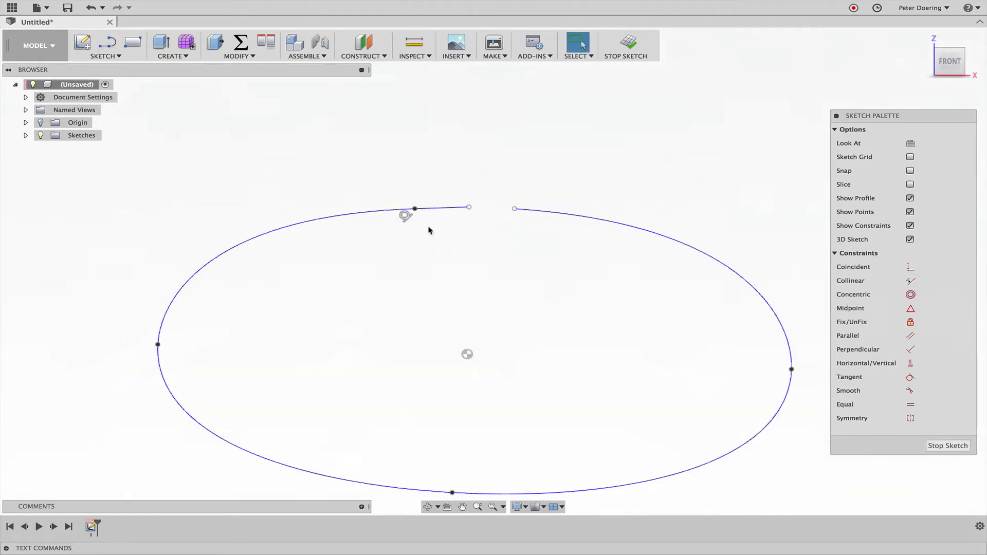
{"action": "scroll", "coordinate": [452, 246], "scroll_direction": "up", "scroll_amount": 2}
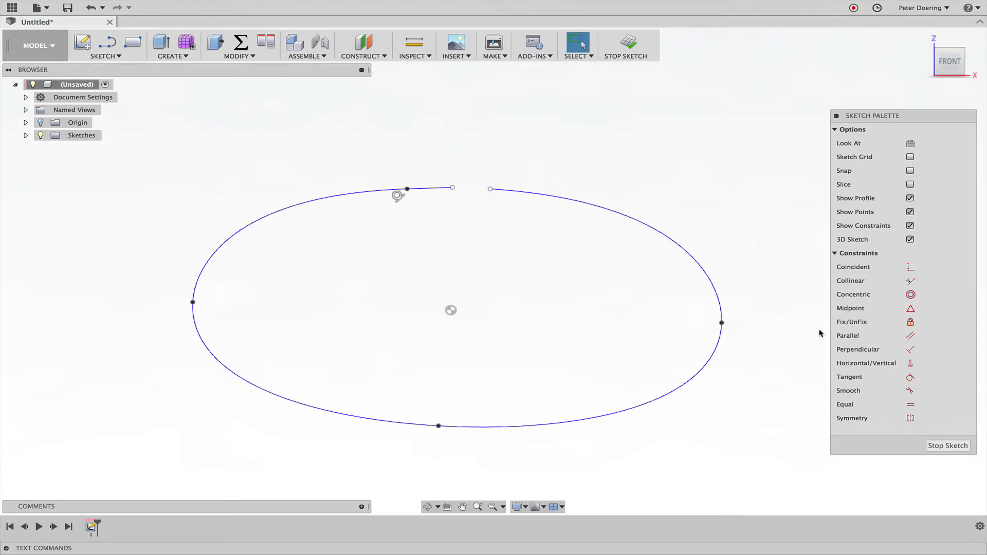
Finish the sketch and switch to the Sheet Metal workspace.
{"action": "left_click", "coordinate": [943, 447]}
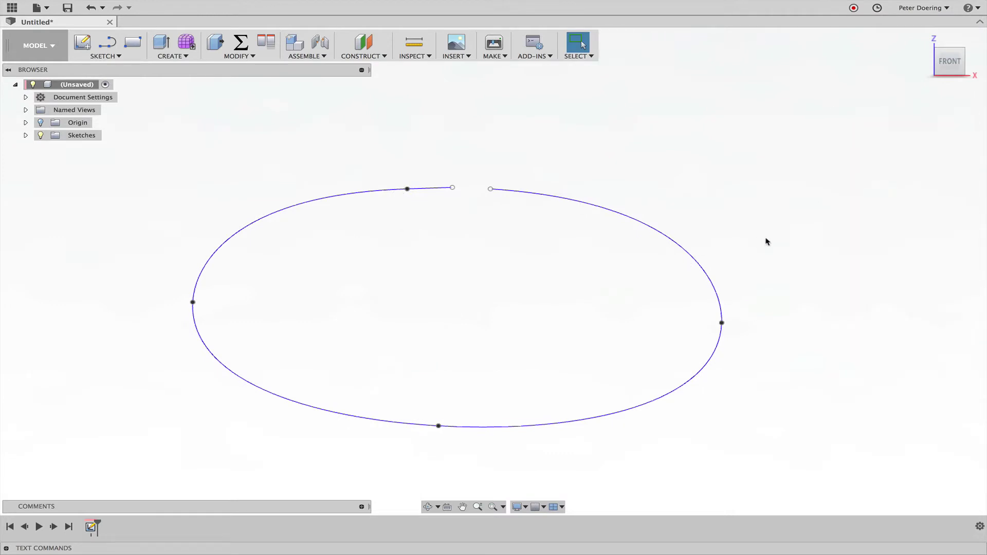
{"action": "left_click", "coordinate": [59, 53]}
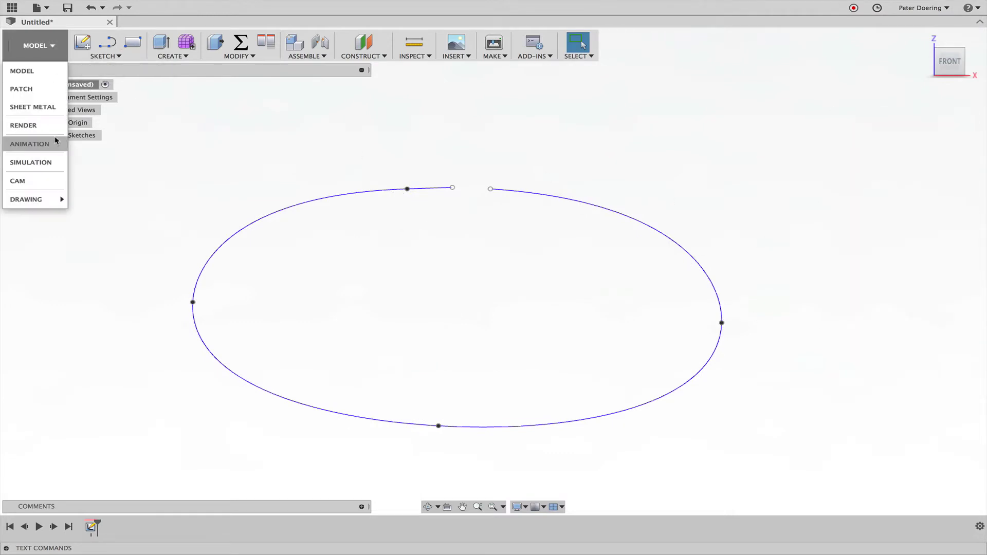
{"action": "left_click", "coordinate": [42, 107]}
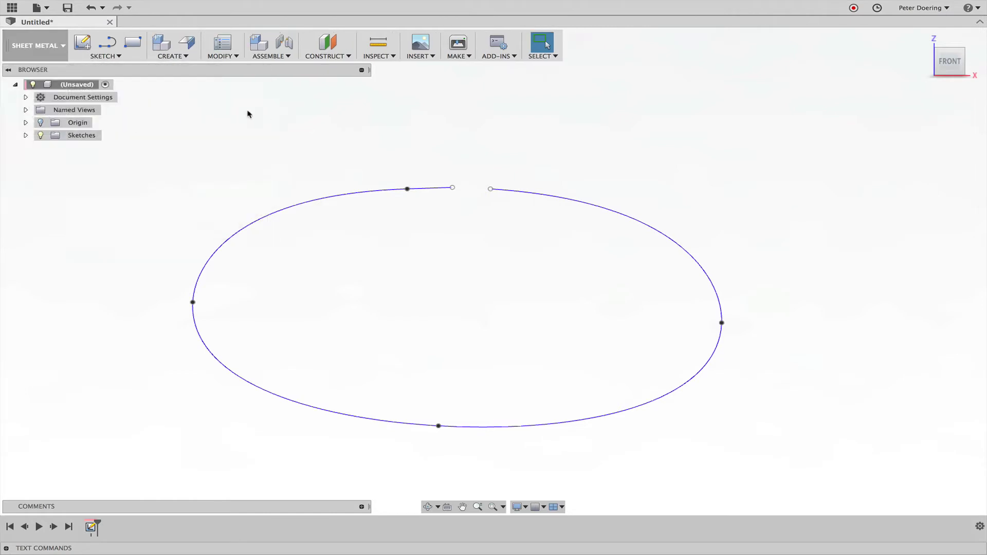
Create a Flange from the open oval spline about 59 mm wide.
{"action": "left_click", "coordinate": [188, 44]}
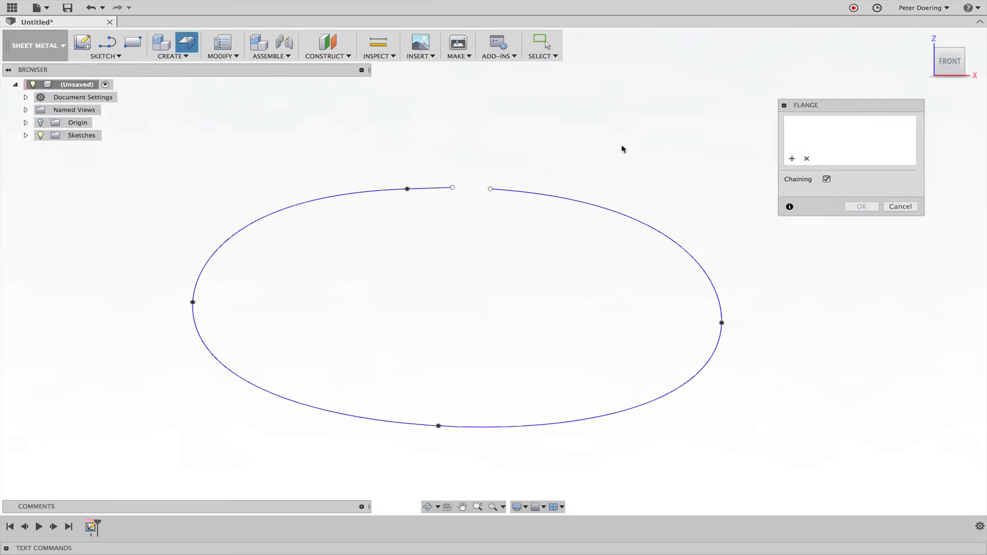
{"action": "left_click", "coordinate": [592, 206]}
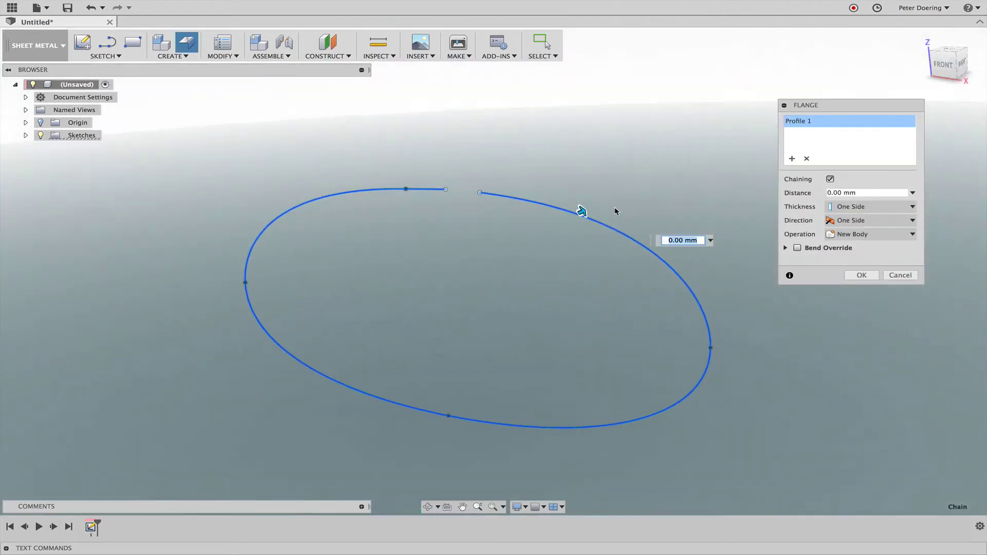
{"action": "left_click_drag", "start_coordinate": [581, 212], "coordinate": [703, 165]}
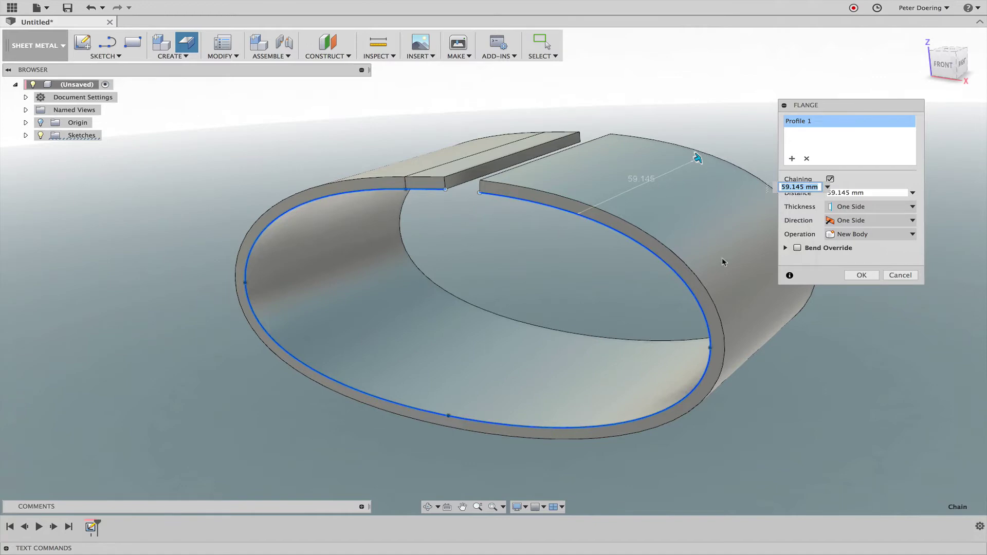
{"action": "left_click", "coordinate": [867, 279]}
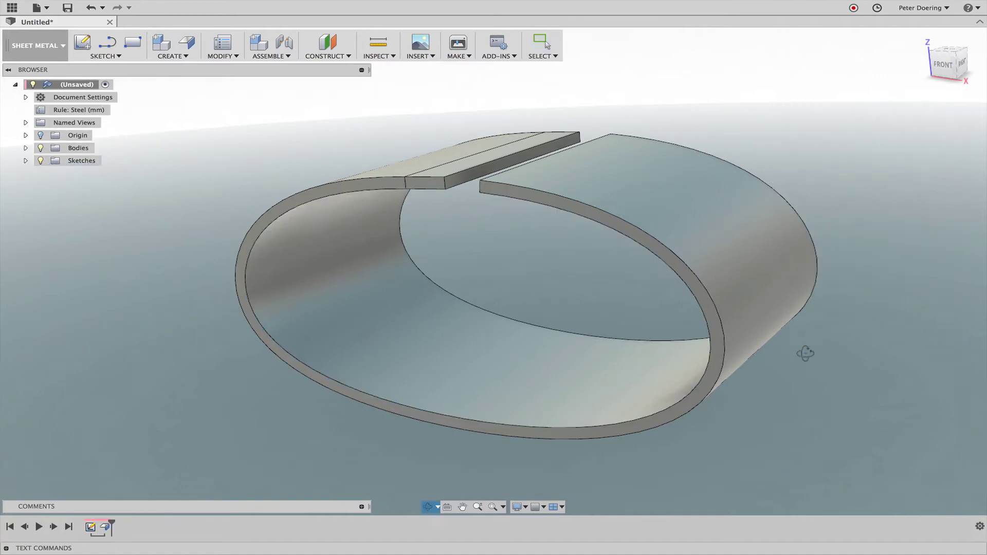
{"action": "middle_click_drag", "start_coordinate": [807, 353], "coordinate": [848, 359], "text": "shift"}
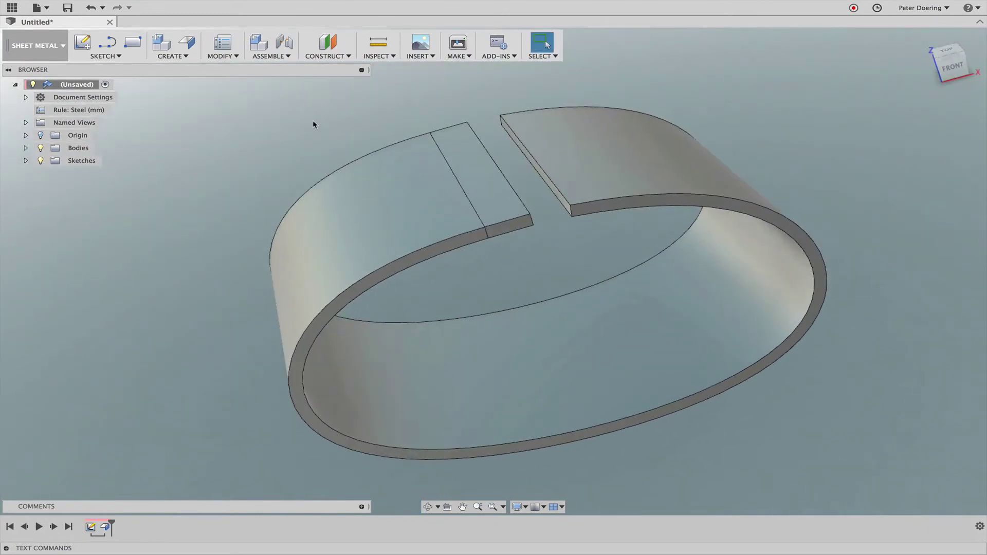
Unfold the band's curved bend, keeping the flat face fixed.
{"action": "left_click", "coordinate": [221, 56]}
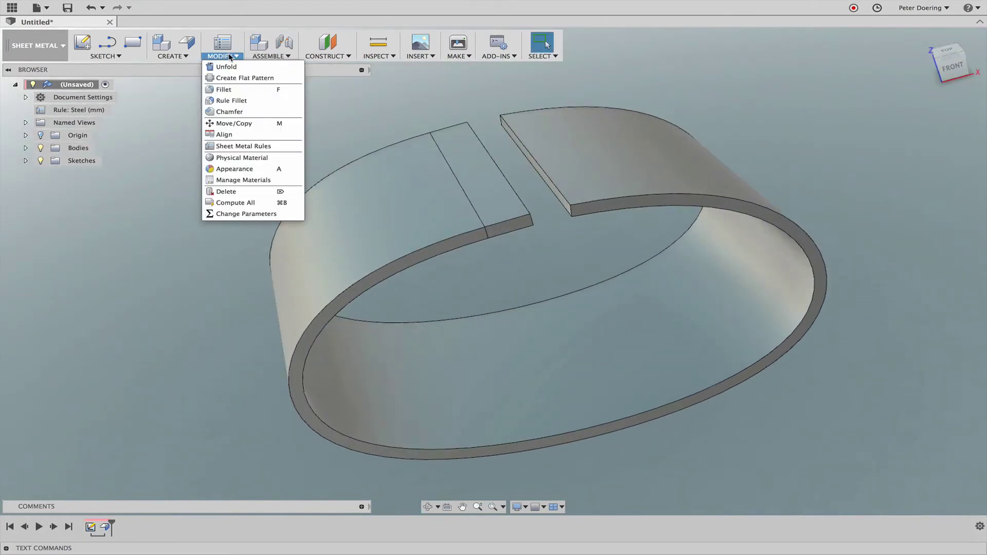
{"action": "left_click", "coordinate": [239, 66]}
{"action": "left_click", "coordinate": [468, 153]}
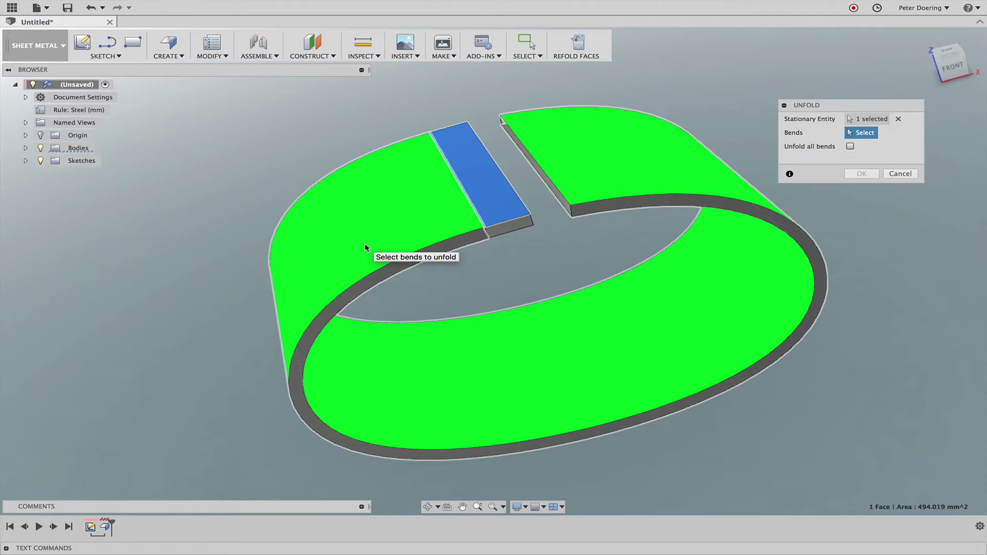
{"action": "left_click", "coordinate": [366, 248]}
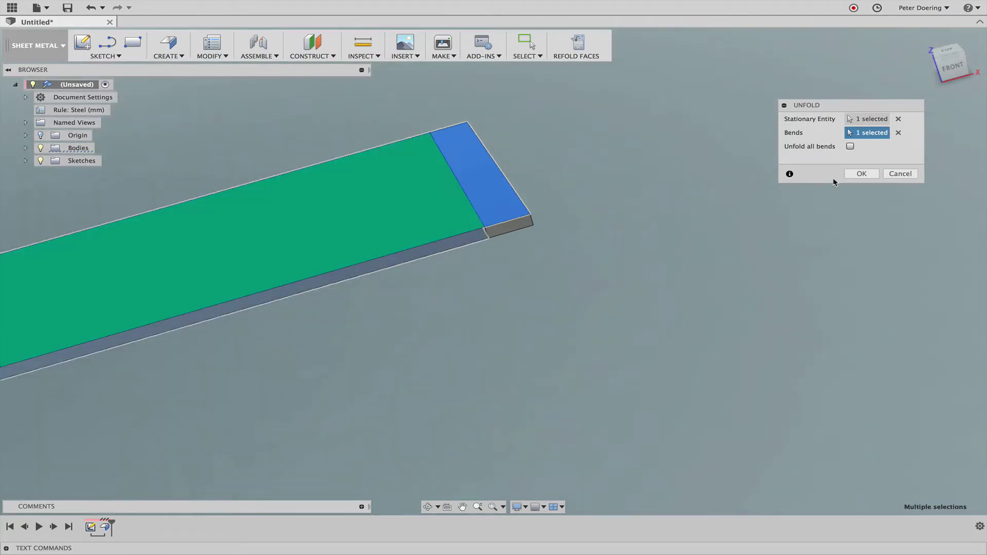
{"action": "left_click", "coordinate": [860, 173]}
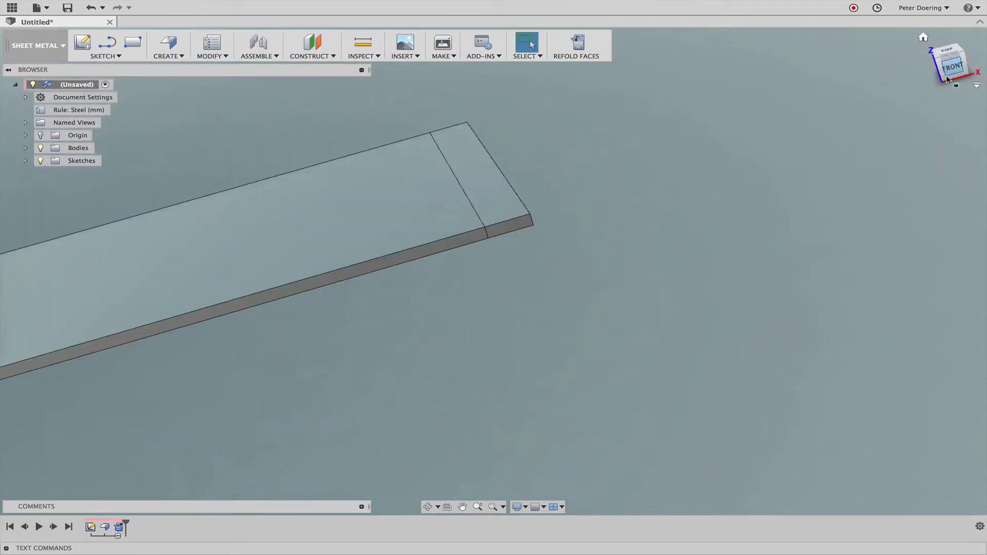
Show the flat strip from an upright top view, centred on screen.
{"action": "left_click", "coordinate": [945, 48]}
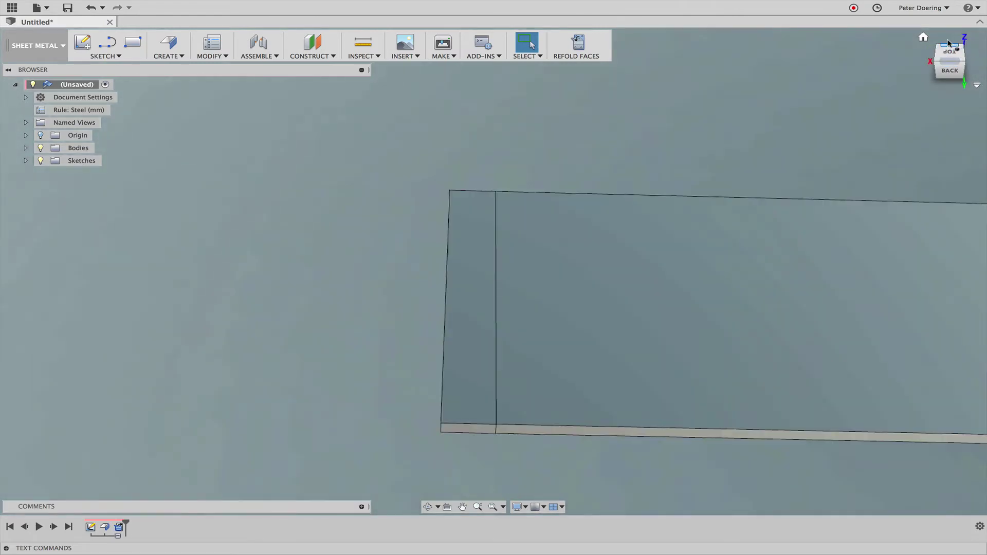
{"action": "left_click", "coordinate": [948, 55]}
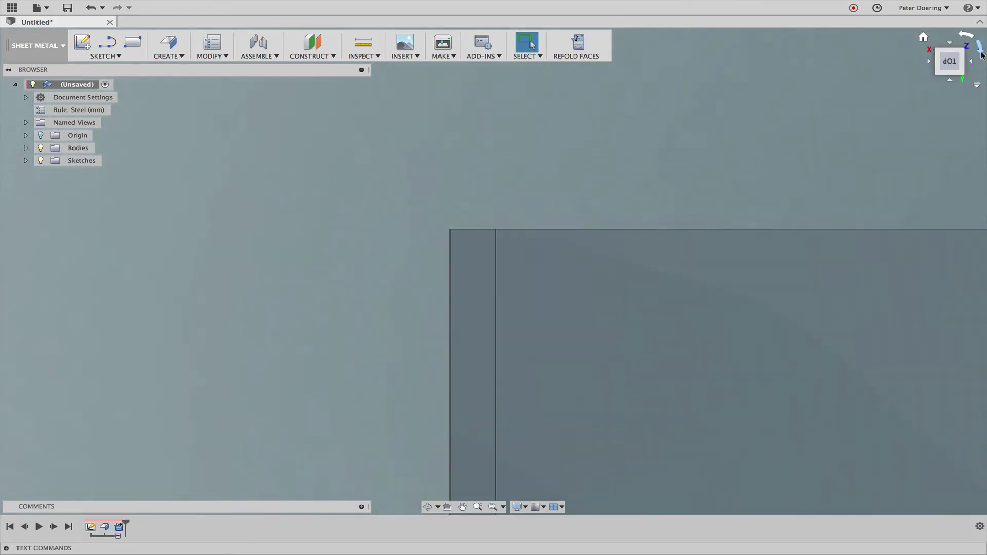
{"action": "left_click", "coordinate": [980, 49]}
{"action": "left_click", "coordinate": [980, 48]}
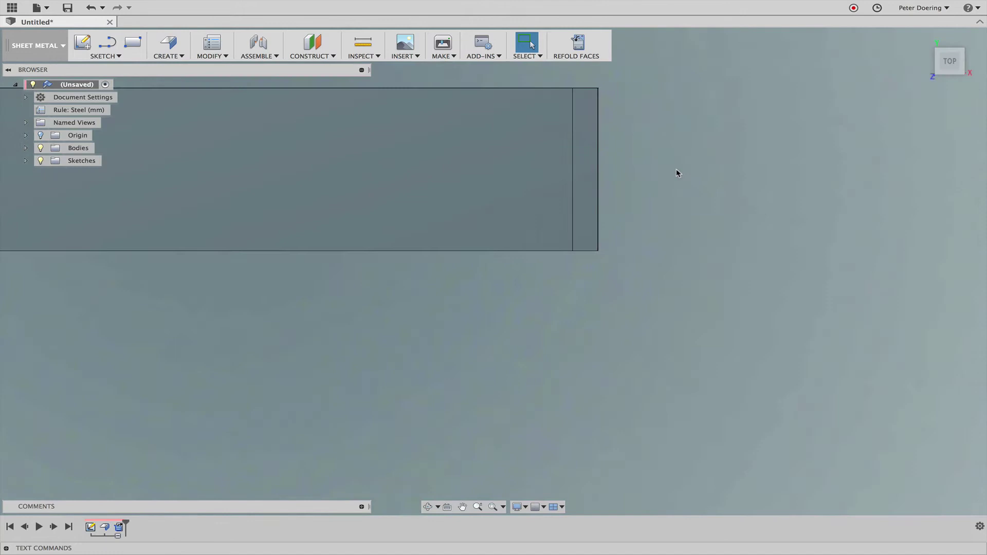
{"action": "scroll", "coordinate": [676, 173], "scroll_direction": "down", "scroll_amount": 2}
{"action": "middle_click_drag", "start_coordinate": [674, 203], "coordinate": [788, 255]}
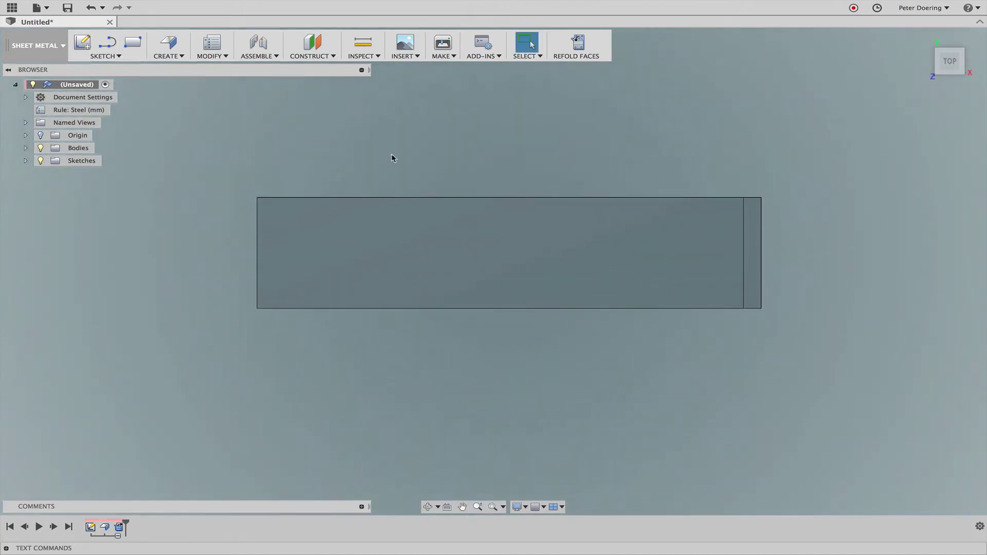
{"action": "middle_click_drag", "start_coordinate": [498, 153], "coordinate": [431, 150]}
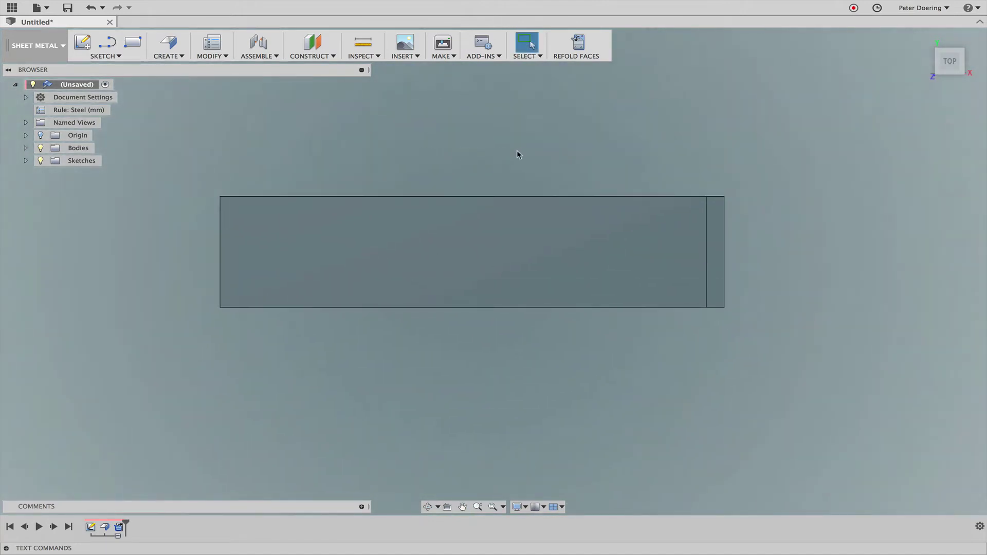
{"action": "scroll", "coordinate": [518, 154], "scroll_direction": "up", "scroll_amount": 2}
{"action": "middle_click_drag", "start_coordinate": [517, 152], "coordinate": [530, 128]}
{"action": "key", "text": "Escape"}
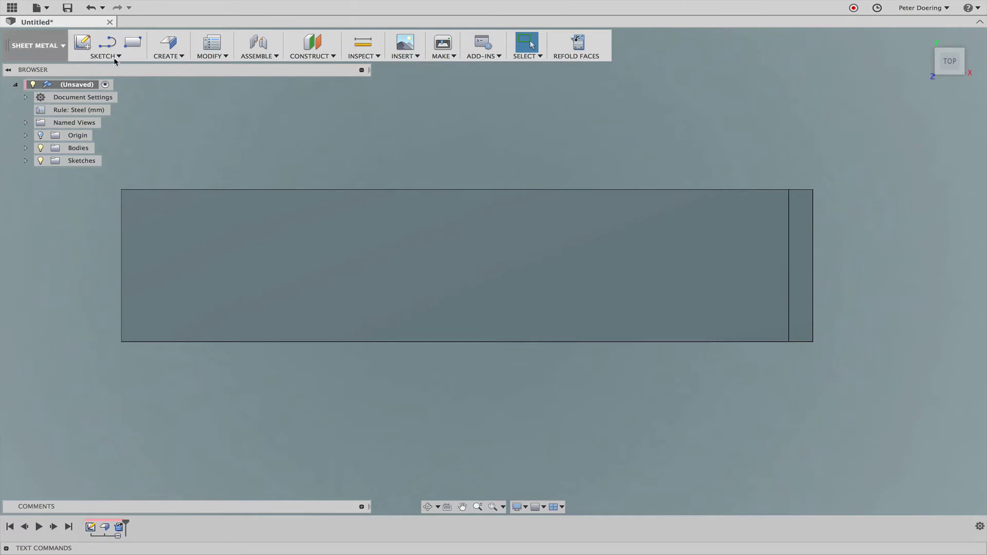
Sketch a circle about 38.6 mm in diameter near the middle of the flat strip's face.
{"action": "left_click", "coordinate": [83, 43]}
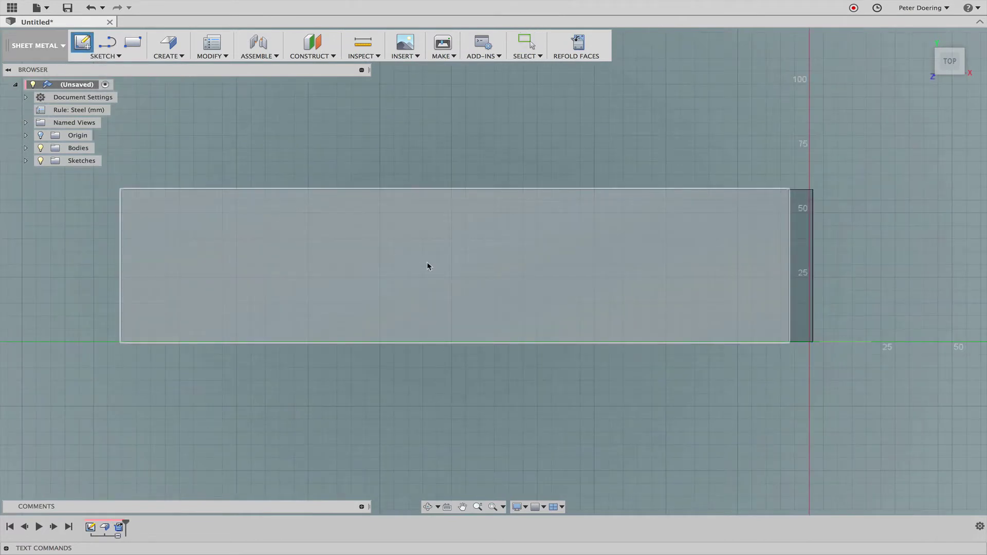
{"action": "left_click", "coordinate": [427, 266]}
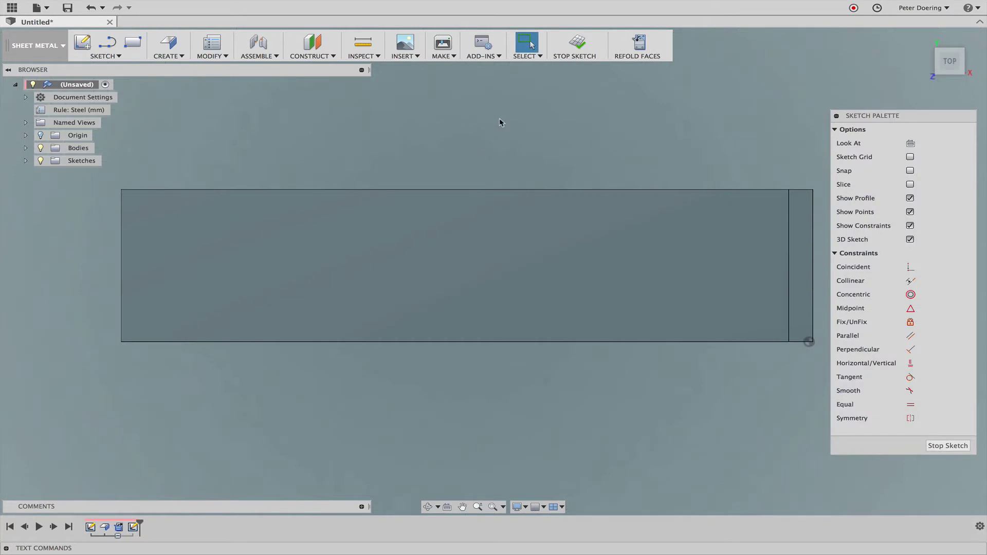
{"action": "right_click", "coordinate": [511, 154]}
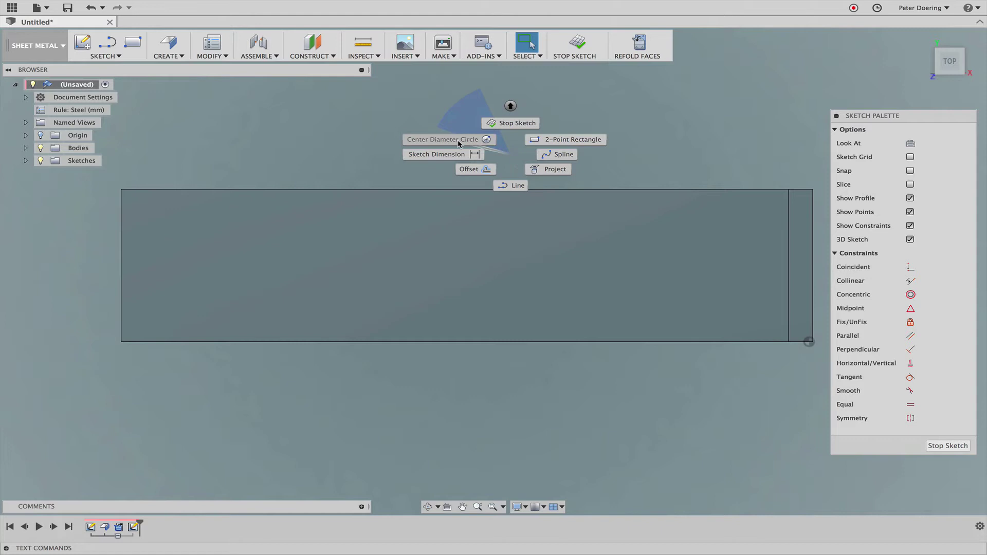
{"action": "left_click", "coordinate": [459, 144]}
{"action": "left_click", "coordinate": [458, 263]}
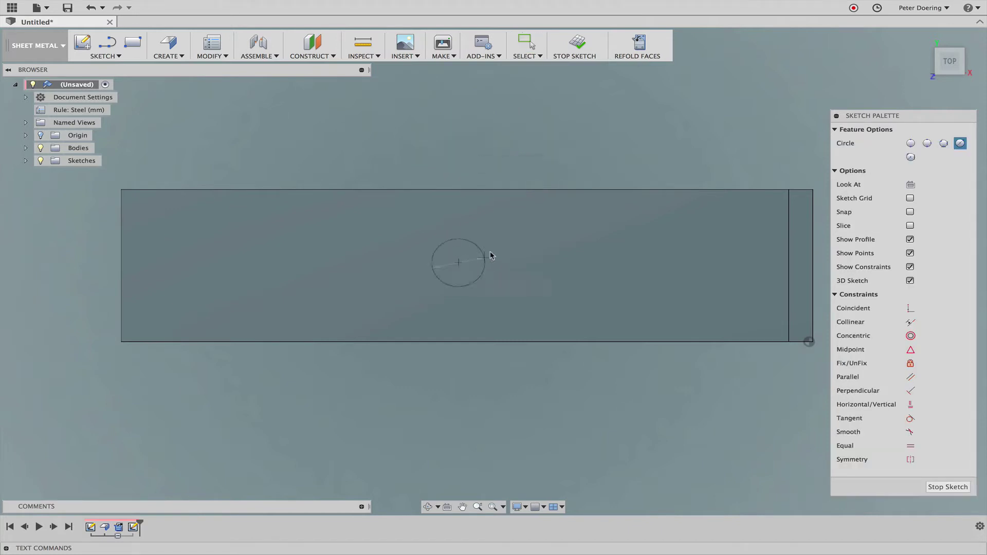
{"action": "left_click", "coordinate": [514, 265]}
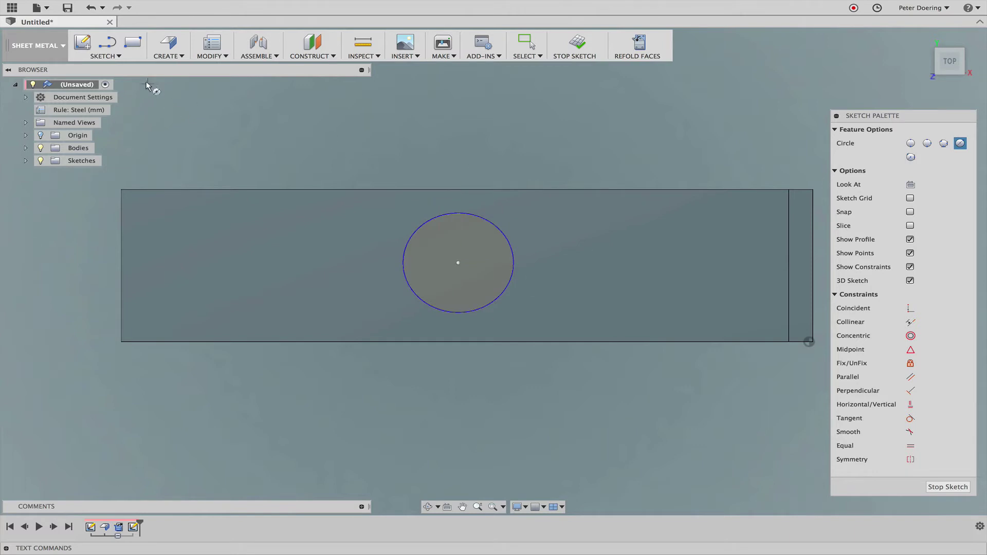
{"action": "left_click", "coordinate": [111, 56]}
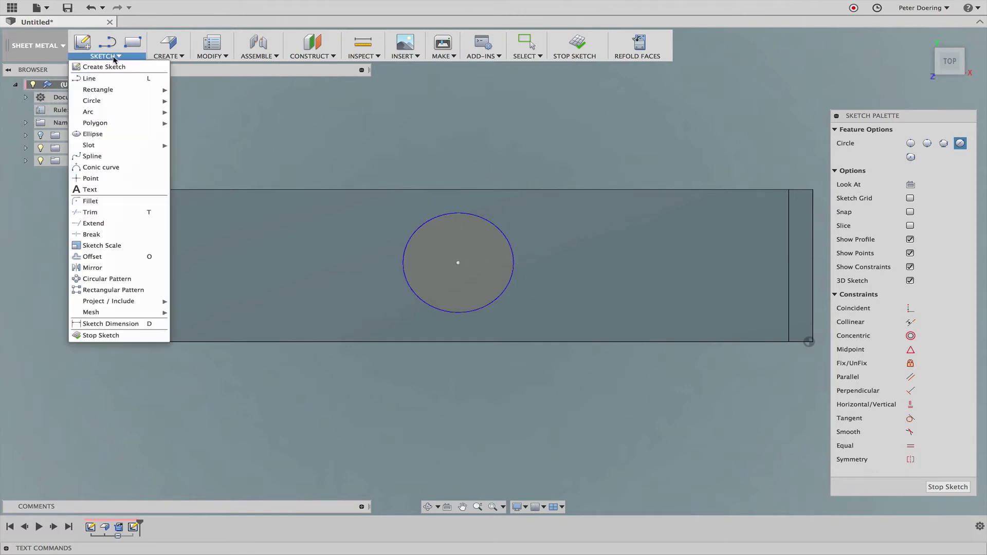
{"action": "mouse_move", "coordinate": [117, 104]}
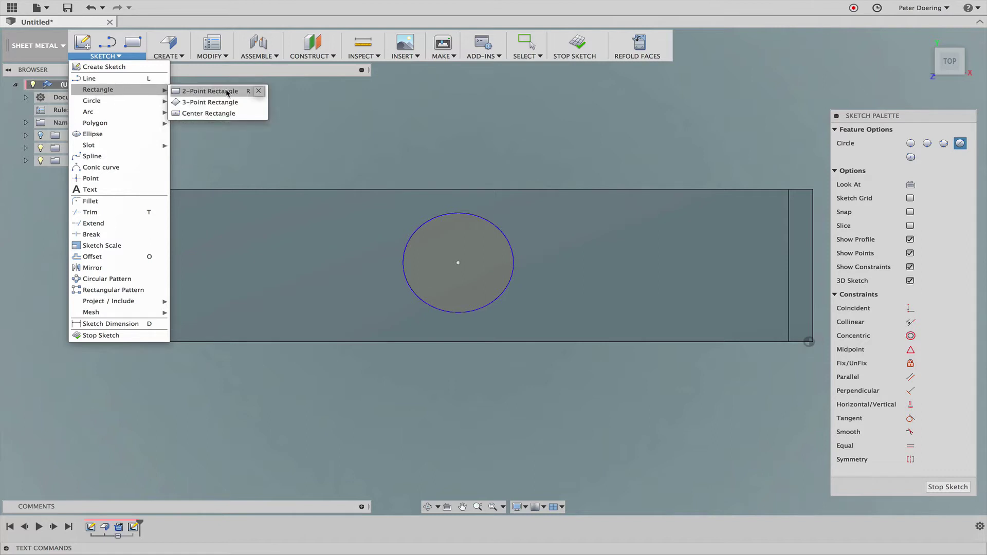
Draw a centre rectangle about 39.4 mm wide on the circle's centre, corner on its edge.
{"action": "left_click", "coordinate": [211, 113]}
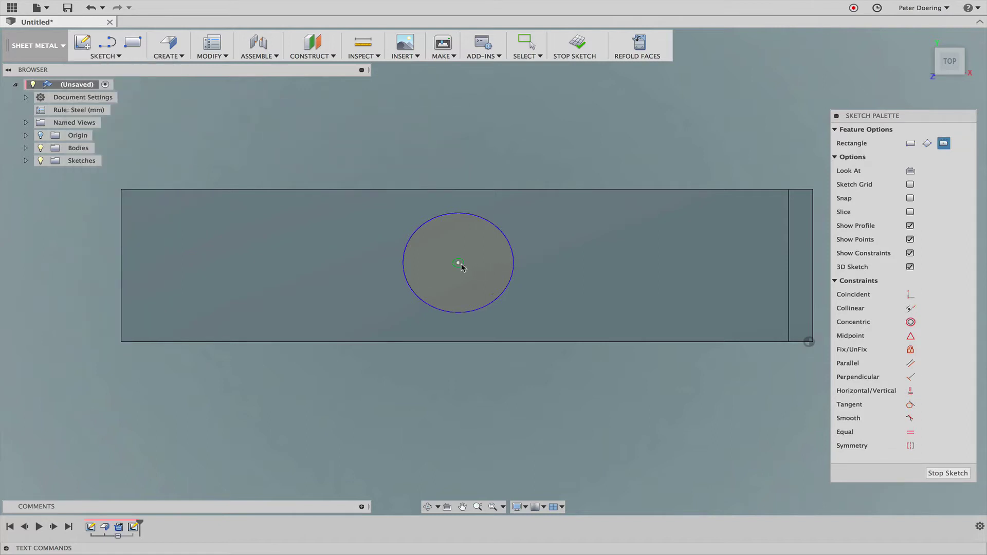
{"action": "left_click", "coordinate": [460, 264]}
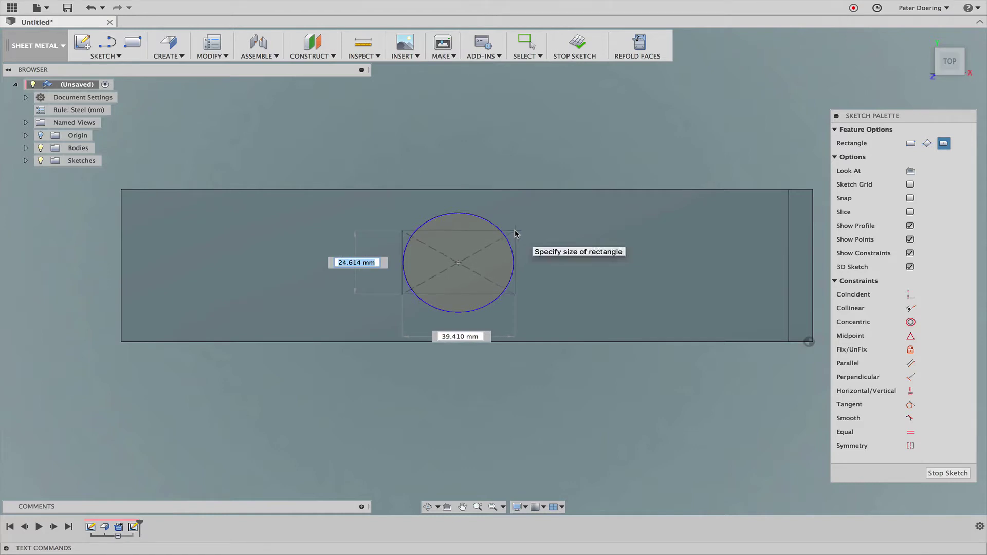
{"action": "left_click", "coordinate": [515, 231]}
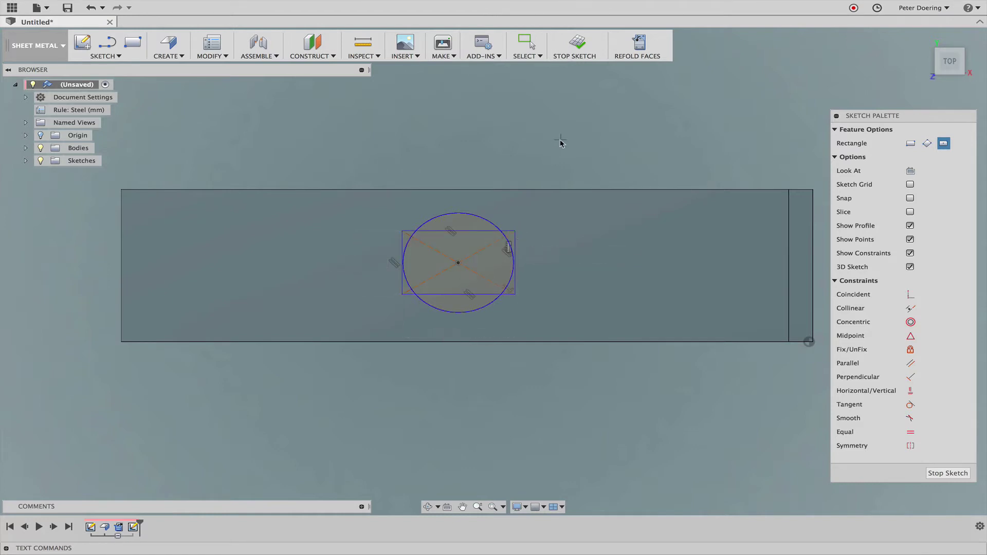
{"action": "middle_click_drag", "start_coordinate": [560, 143], "coordinate": [556, 137]}
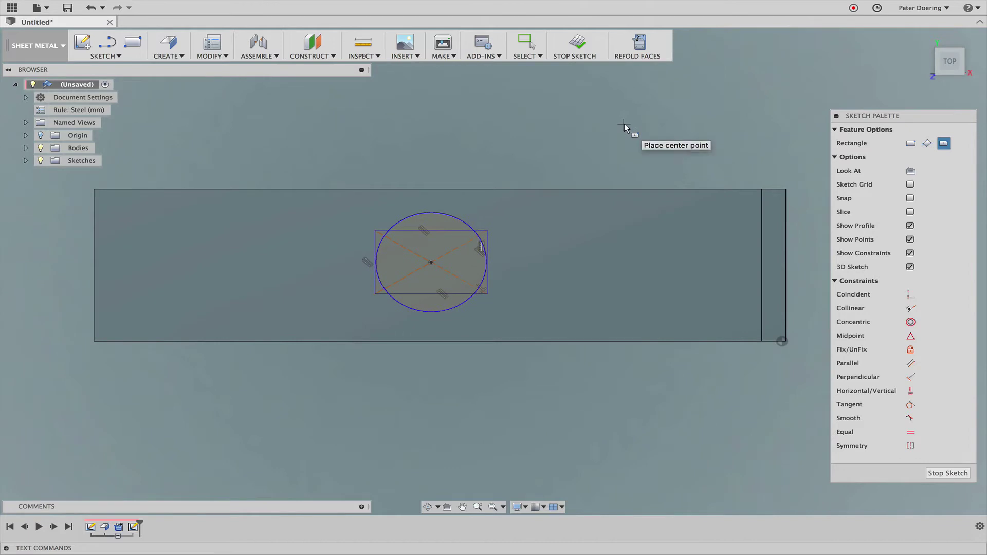
{"action": "key", "text": "l"}
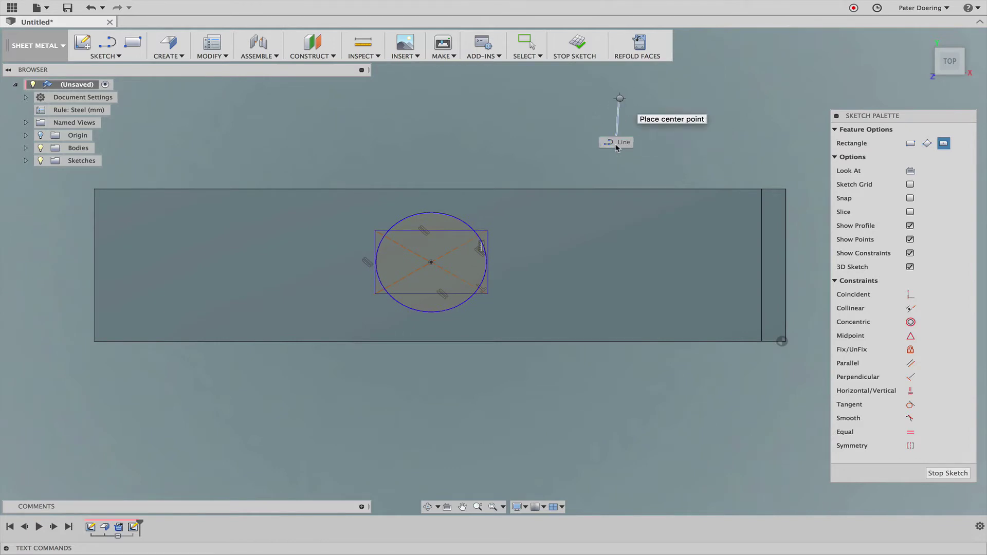
Draw a tapering right arm with a rounded arc tip from the rectangle's right corners.
{"action": "left_click", "coordinate": [488, 231]}
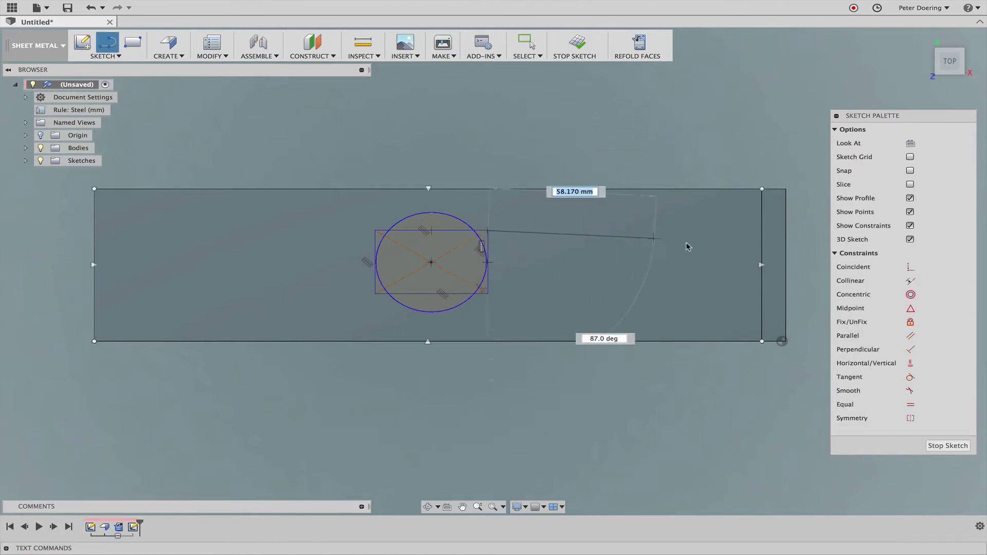
{"action": "left_click", "coordinate": [714, 248]}
{"action": "left_click_drag", "start_coordinate": [713, 247], "coordinate": [714, 280]}
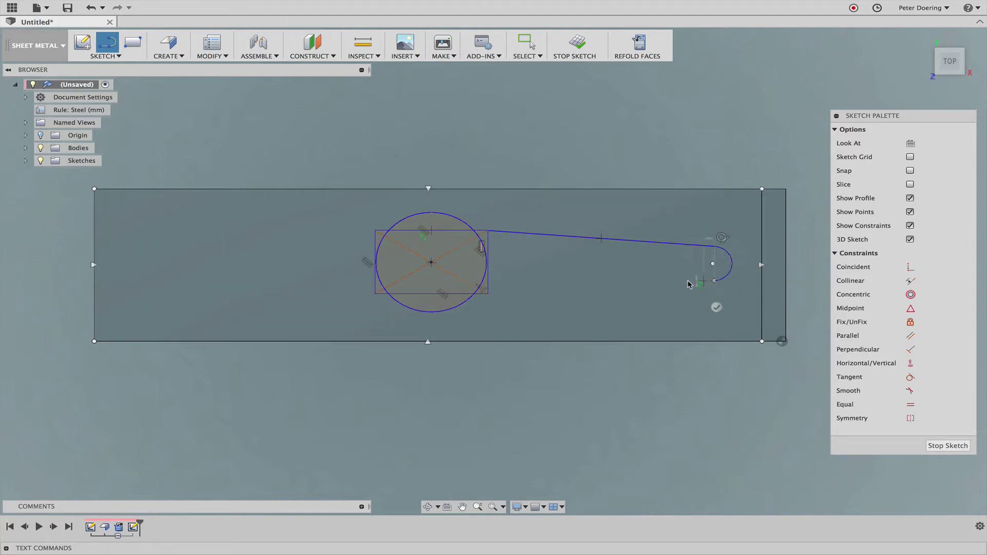
{"action": "left_click", "coordinate": [628, 286]}
{"action": "key", "text": "Escape"}
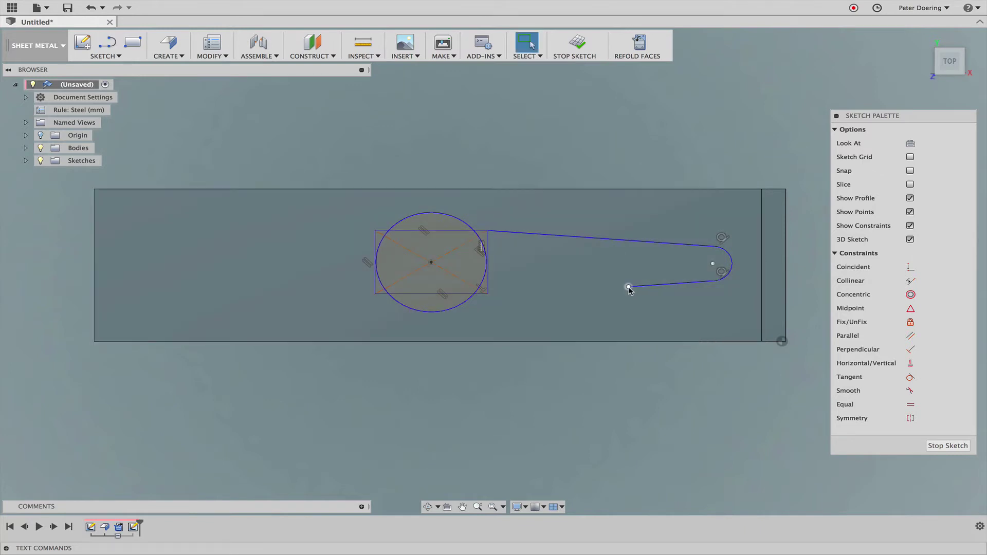
{"action": "left_click_drag", "start_coordinate": [628, 287], "coordinate": [489, 297]}
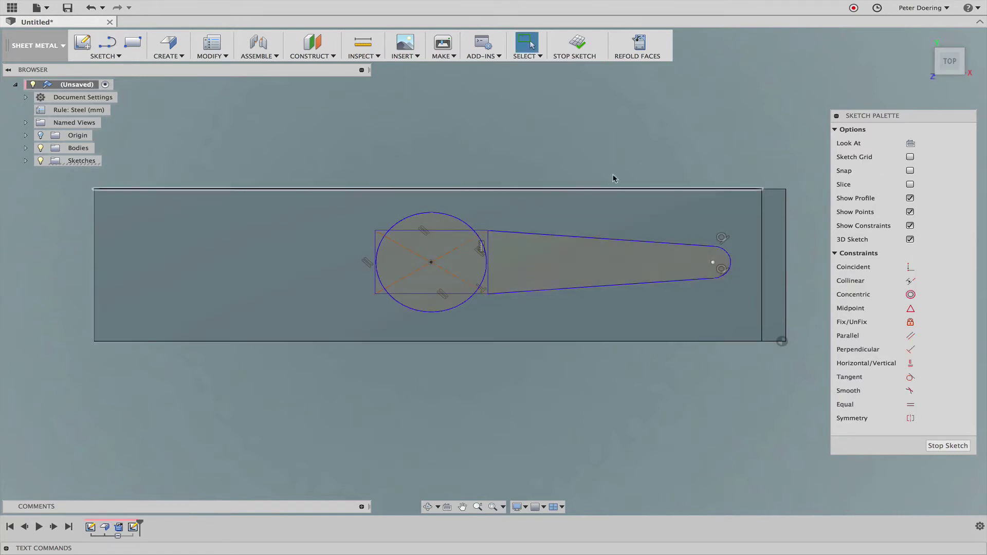
Constrain the tip arc's centre horizontally level with the circle's centre.
{"action": "left_click", "coordinate": [910, 365]}
{"action": "left_click", "coordinate": [713, 263]}
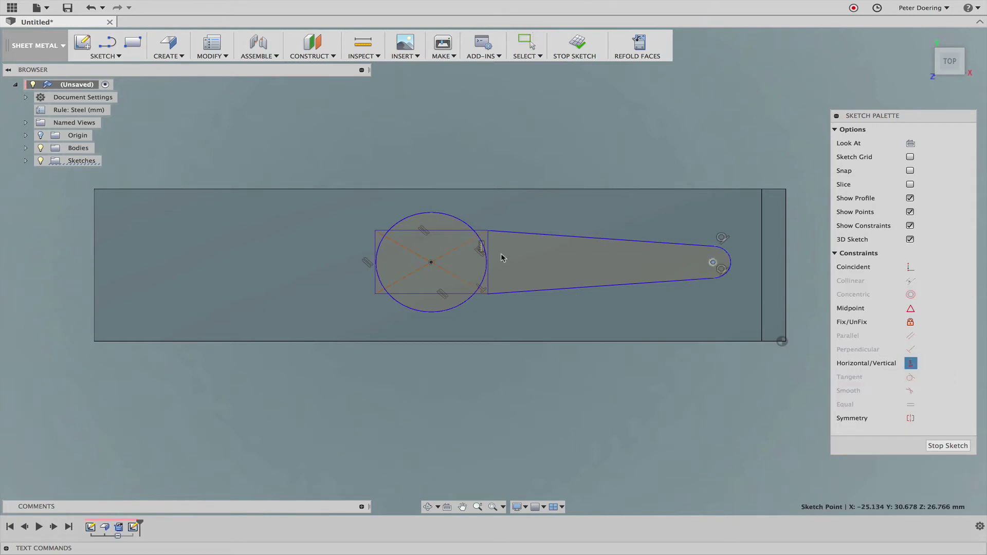
{"action": "left_click", "coordinate": [431, 263]}
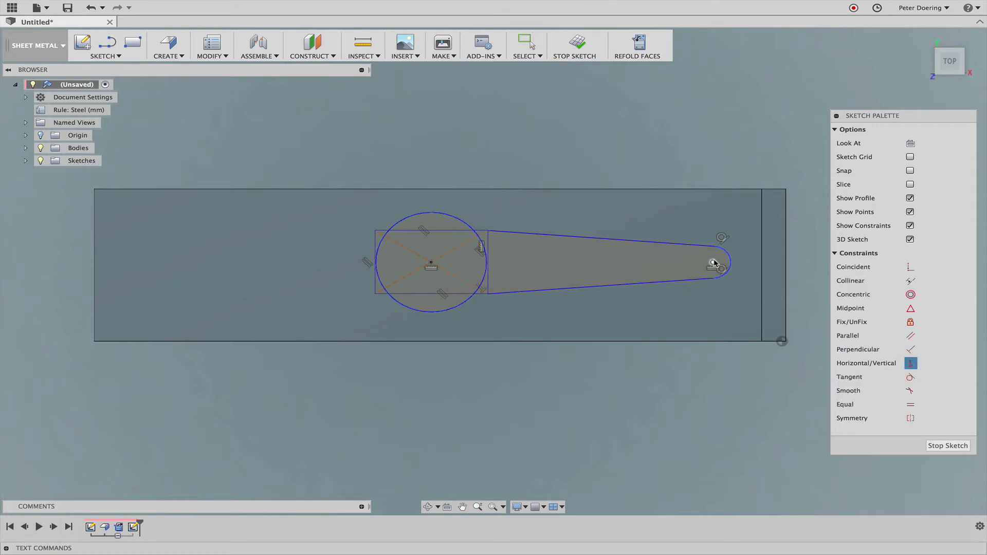
{"action": "key", "text": "Escape"}
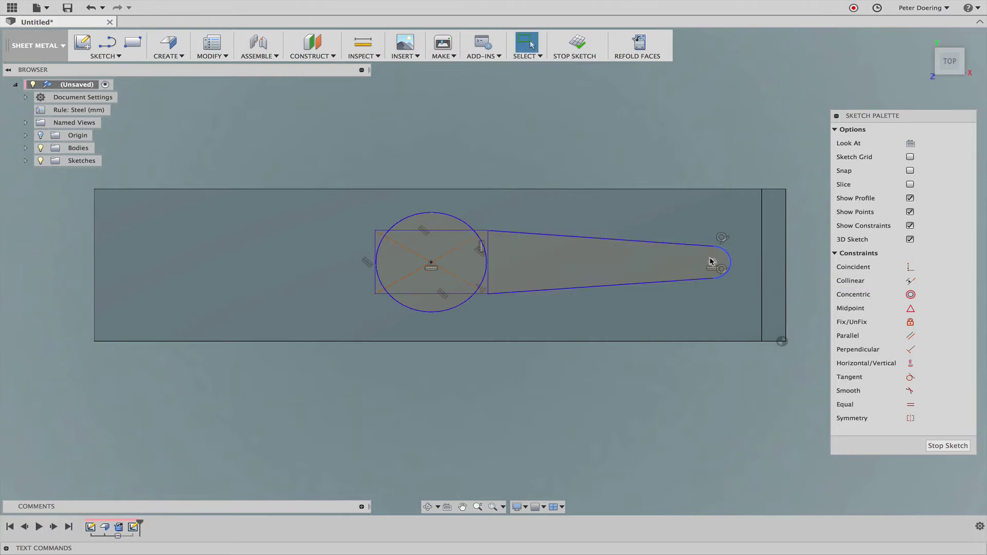
{"action": "left_click_drag", "start_coordinate": [713, 265], "coordinate": [720, 267]}
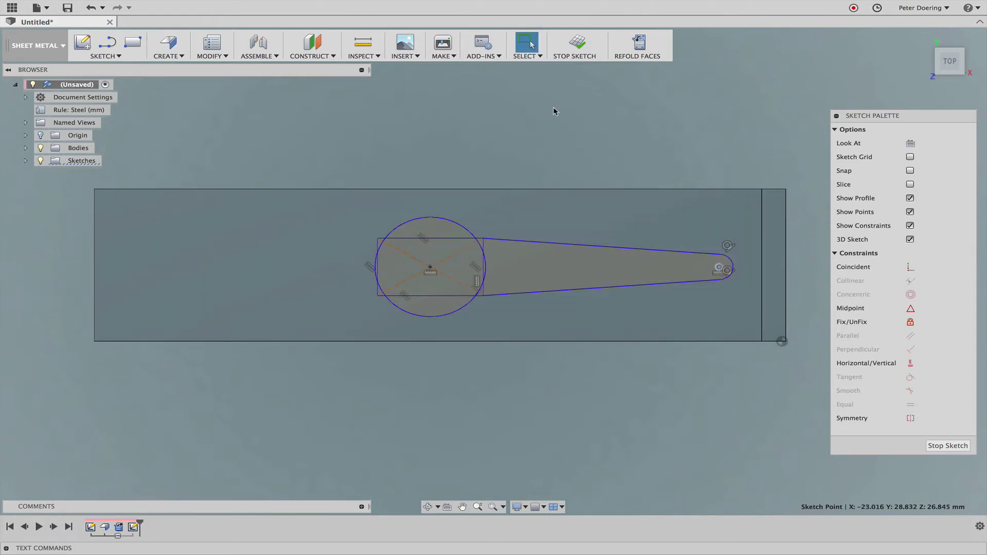
{"action": "right_click", "coordinate": [554, 109]}
Draw a mirrored tapered left arm with a rounded tip, making the tip arc tangent.
{"action": "left_click", "coordinate": [566, 140]}
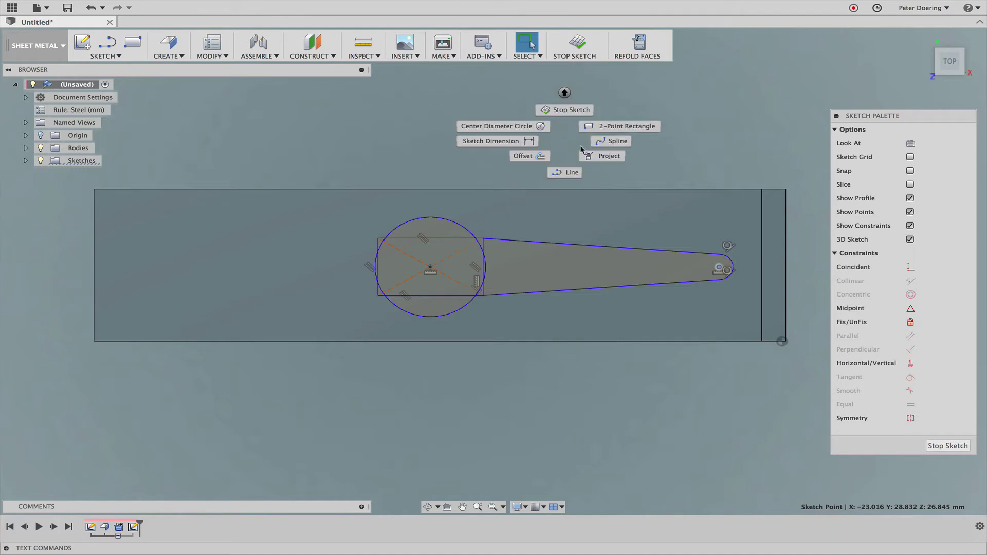
{"action": "left_click", "coordinate": [564, 173]}
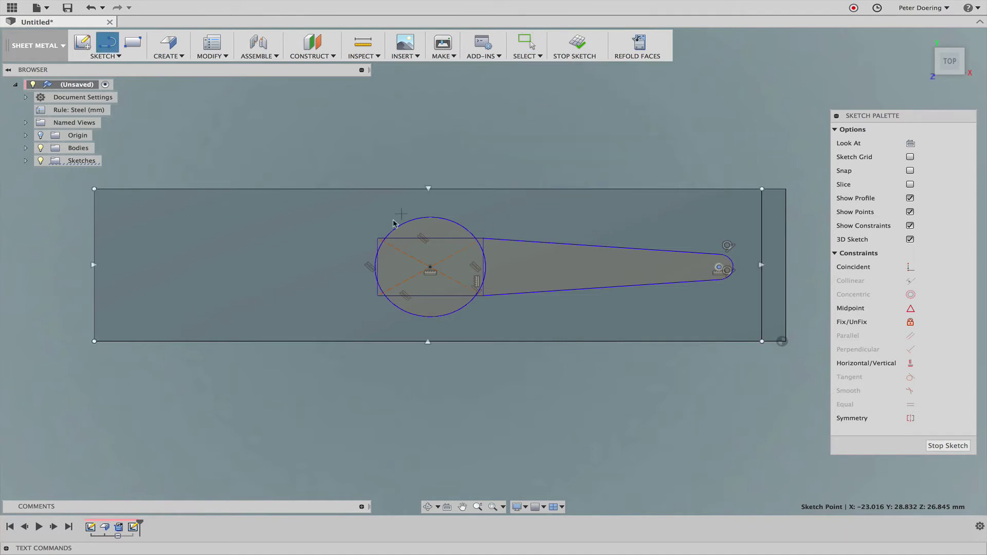
{"action": "left_click", "coordinate": [376, 239]}
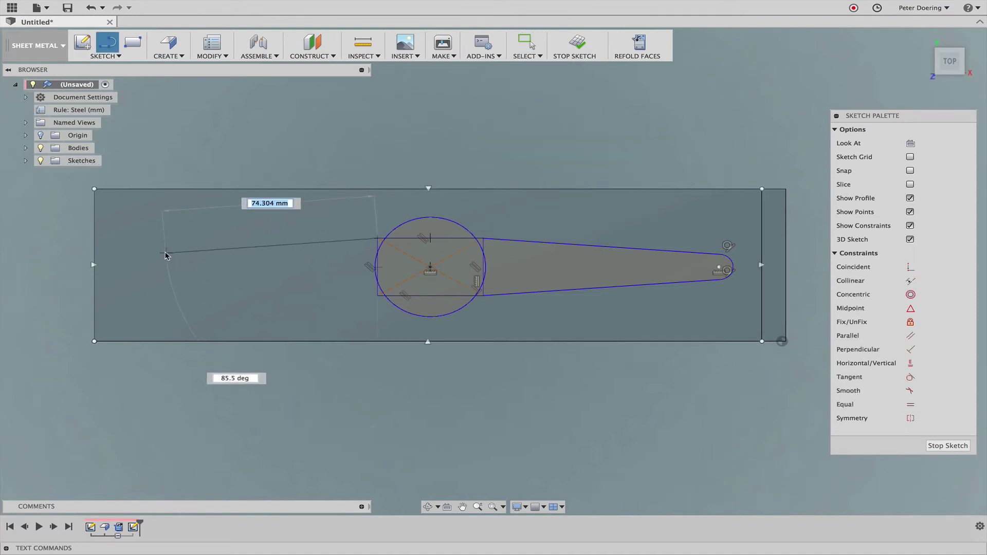
{"action": "left_click", "coordinate": [165, 253]}
{"action": "left_click_drag", "start_coordinate": [165, 254], "coordinate": [167, 276]}
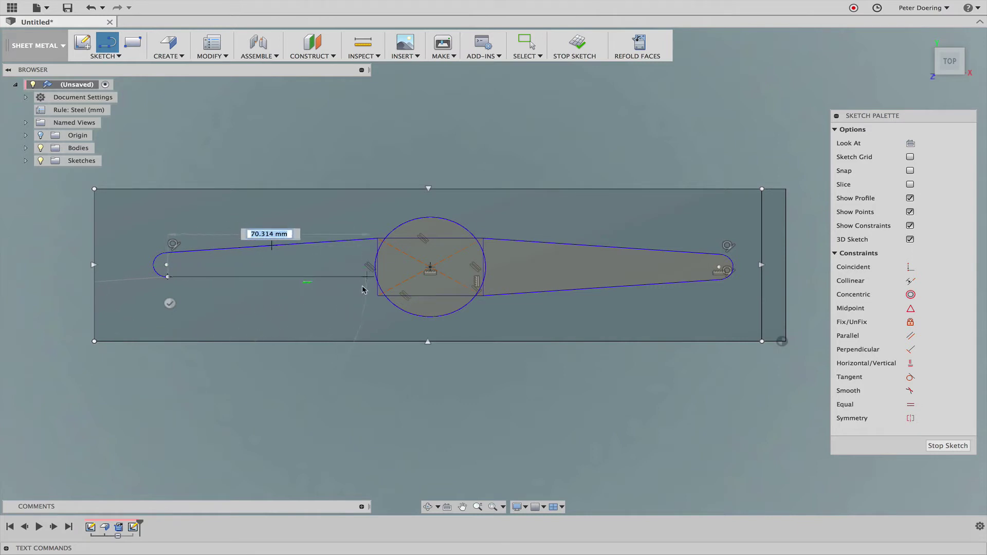
{"action": "left_click", "coordinate": [377, 295]}
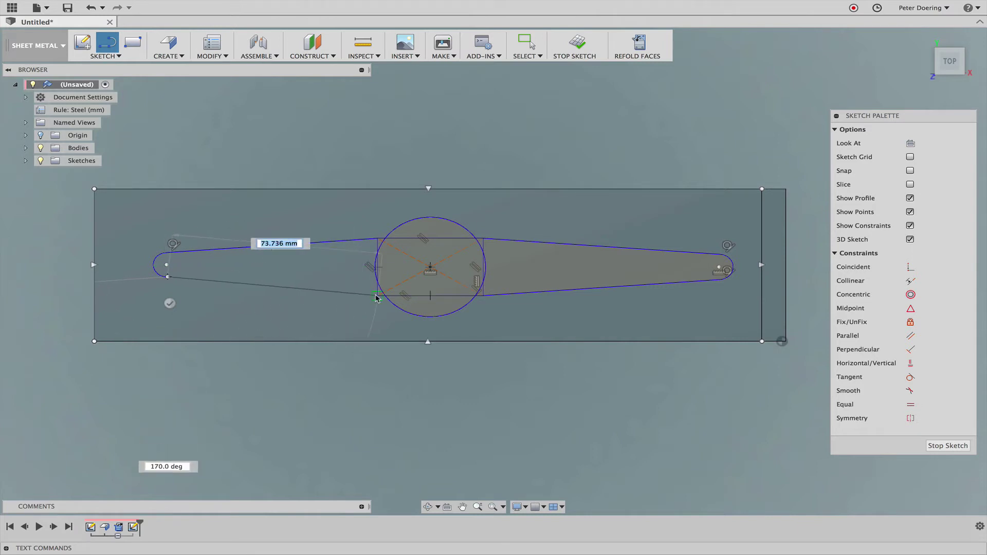
{"action": "left_click", "coordinate": [912, 379]}
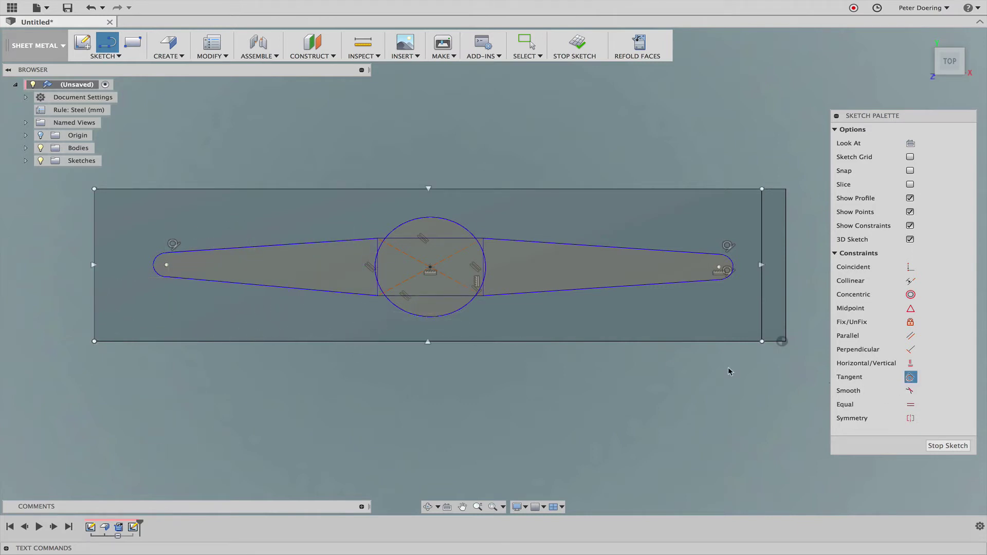
{"action": "left_click", "coordinate": [157, 274]}
{"action": "left_click", "coordinate": [179, 279]}
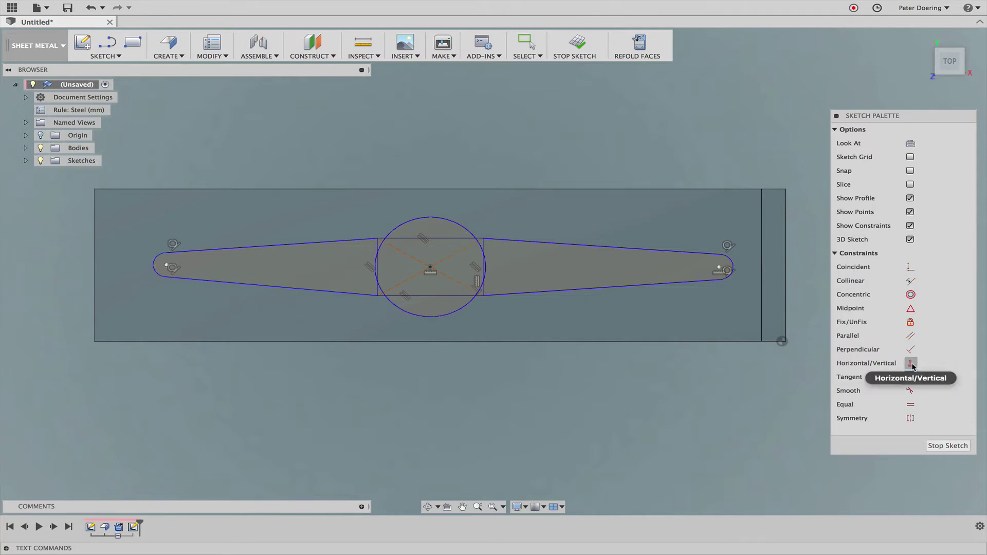
Level the left arc centre with the circle's centre and stretch both arm ends outward.
{"action": "left_click", "coordinate": [910, 363]}
{"action": "left_click", "coordinate": [430, 268]}
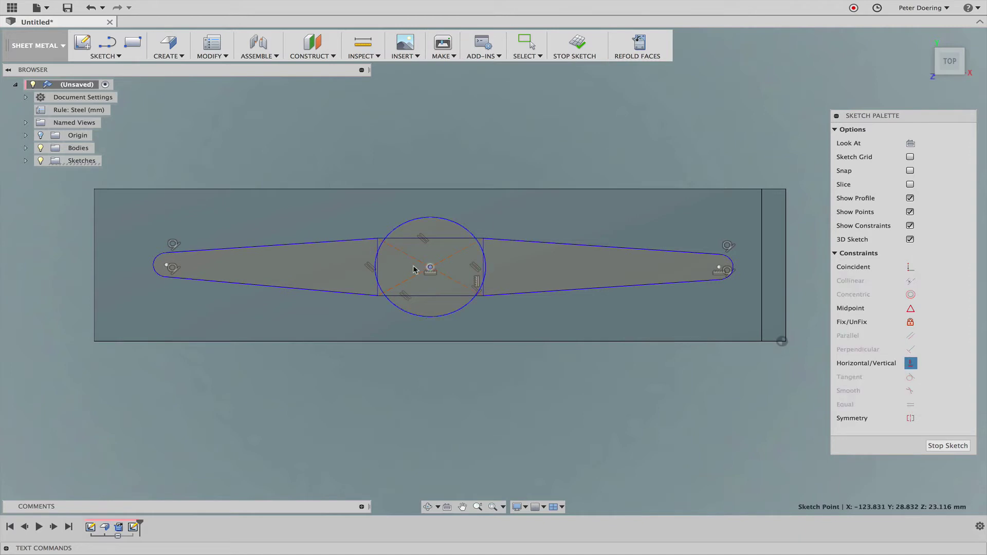
{"action": "left_click", "coordinate": [164, 267]}
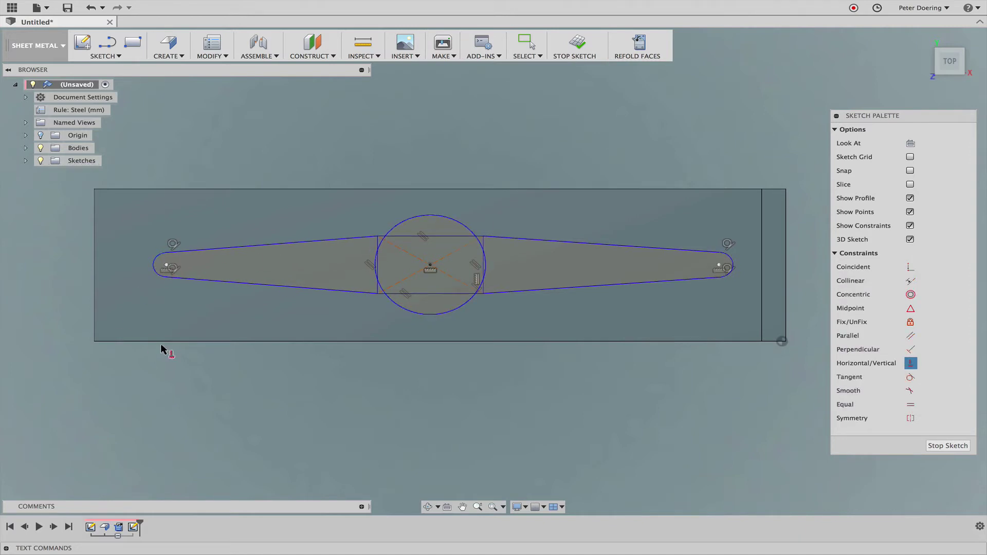
{"action": "key", "text": "Escape"}
{"action": "mouse_move", "coordinate": [164, 266]}
{"action": "left_mouse_down"}
{"action": "mouse_move", "coordinate": [136, 269]}
{"action": "mouse_move", "coordinate": [140, 255]}
{"action": "left_mouse_up"}
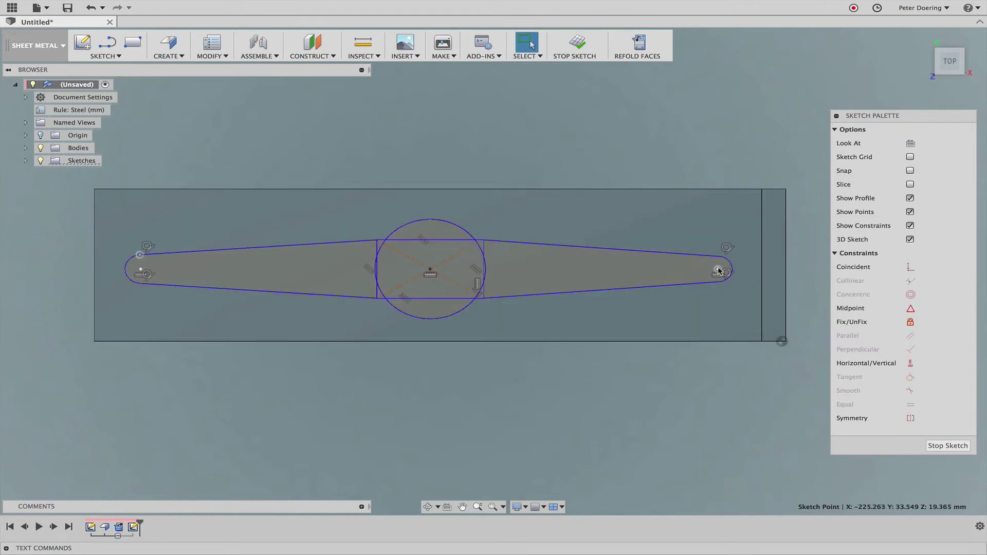
{"action": "mouse_move", "coordinate": [718, 270]}
{"action": "left_mouse_down"}
{"action": "mouse_move", "coordinate": [740, 272]}
{"action": "mouse_move", "coordinate": [734, 256]}
{"action": "left_mouse_up"}
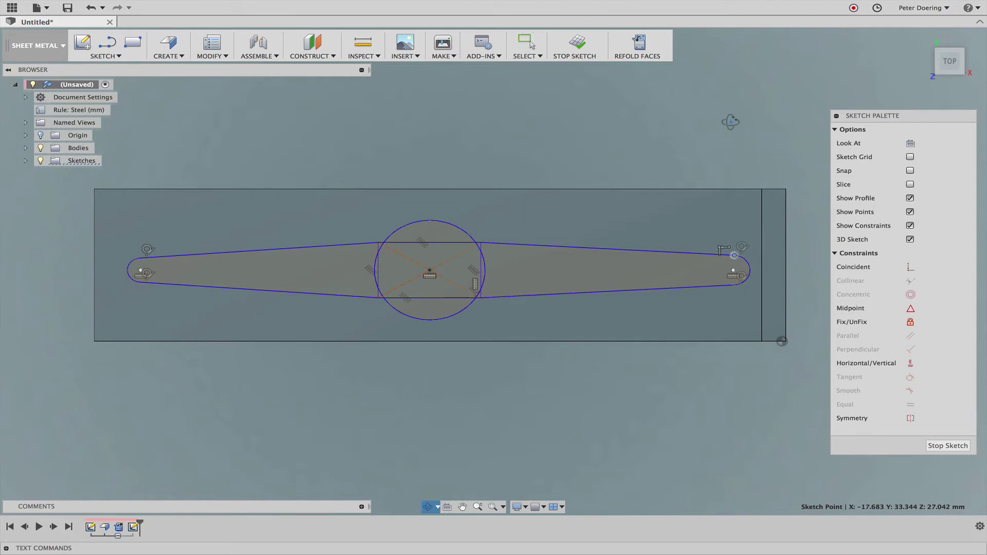
Select both tapered lobe profiles for a Press Pull extrusion.
{"action": "middle_click_drag", "start_coordinate": [725, 133], "coordinate": [738, 123], "text": "shift"}
{"action": "right_click", "coordinate": [739, 124]}
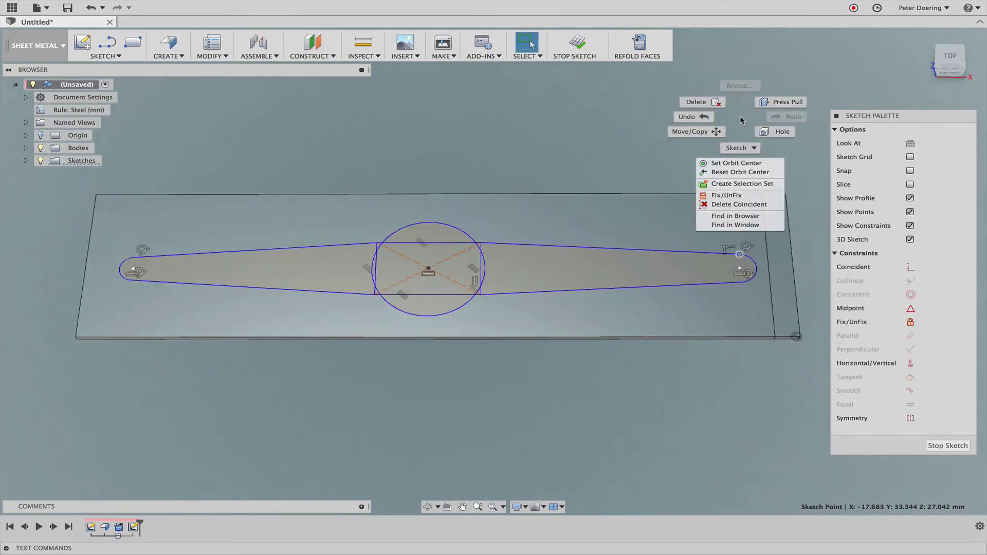
{"action": "left_click", "coordinate": [781, 101]}
{"action": "left_click", "coordinate": [572, 268]}
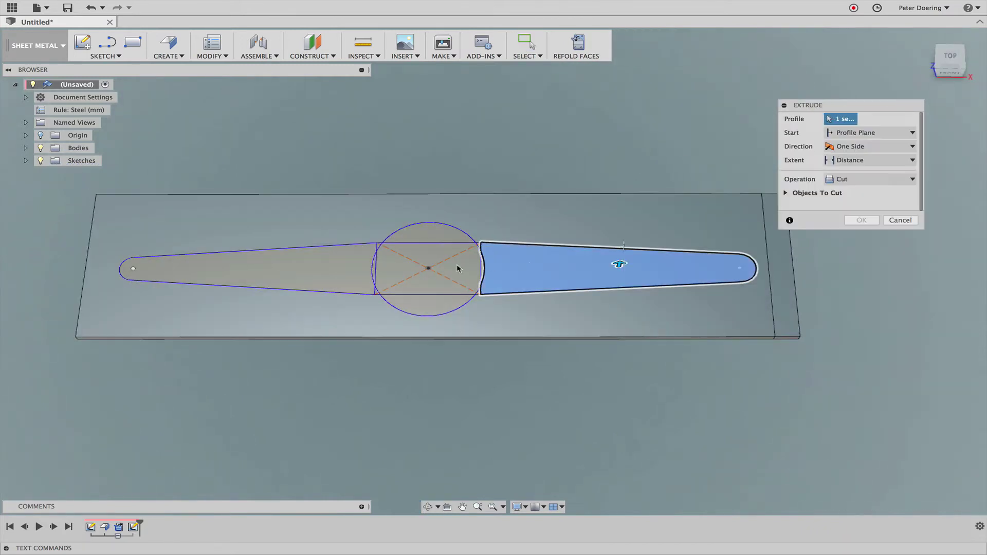
{"action": "left_click", "coordinate": [295, 268]}
{"action": "left_click_drag", "start_coordinate": [244, 264], "coordinate": [242, 260]}
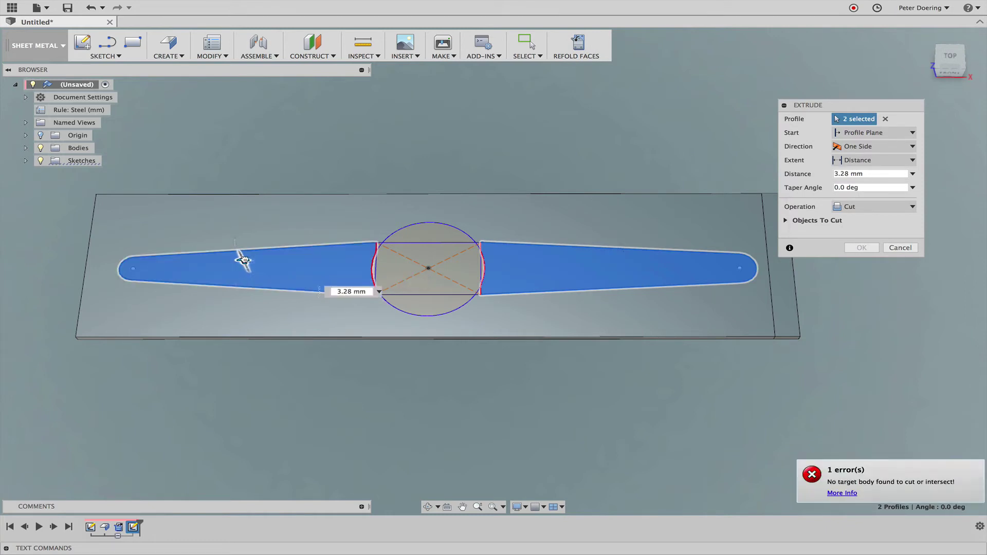
{"action": "middle_click_drag", "start_coordinate": [242, 260], "coordinate": [473, 184], "text": "shift"}
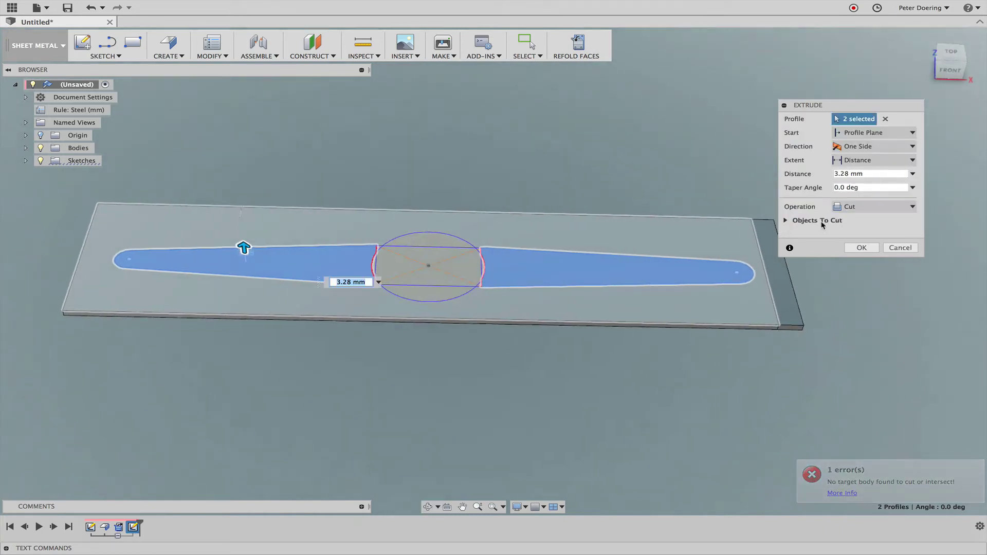
Extrude the lobes 2.187 mm as a Join, then start a new sketch on the plate.
{"action": "left_click", "coordinate": [874, 207]}
{"action": "left_click", "coordinate": [864, 220]}
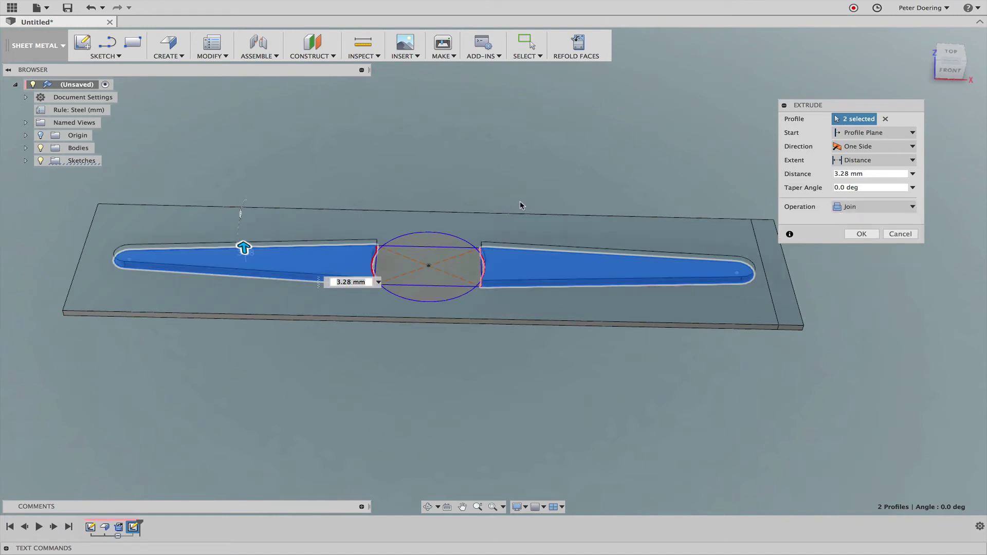
{"action": "middle_click_drag", "start_coordinate": [451, 203], "coordinate": [443, 206], "text": "shift"}
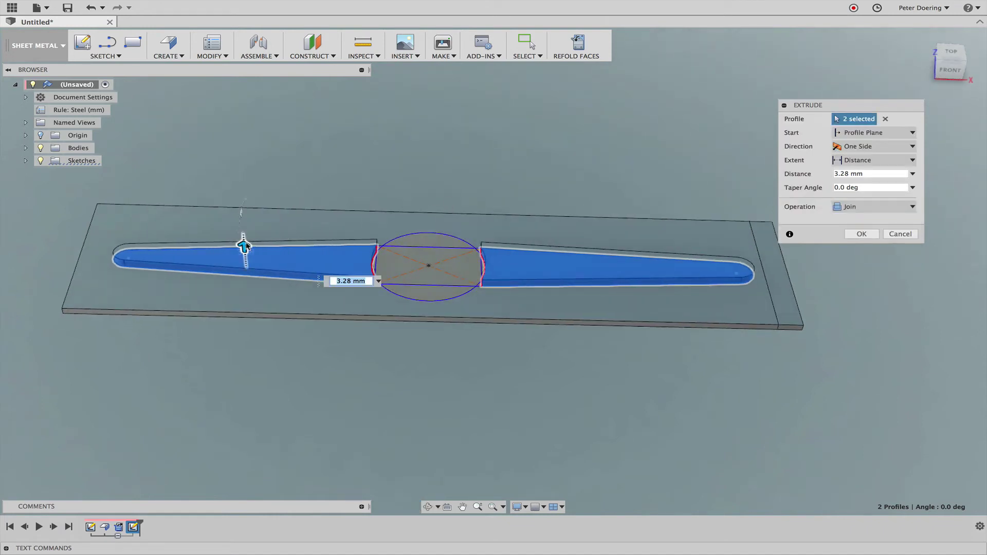
{"action": "left_click_drag", "start_coordinate": [244, 246], "coordinate": [245, 247]}
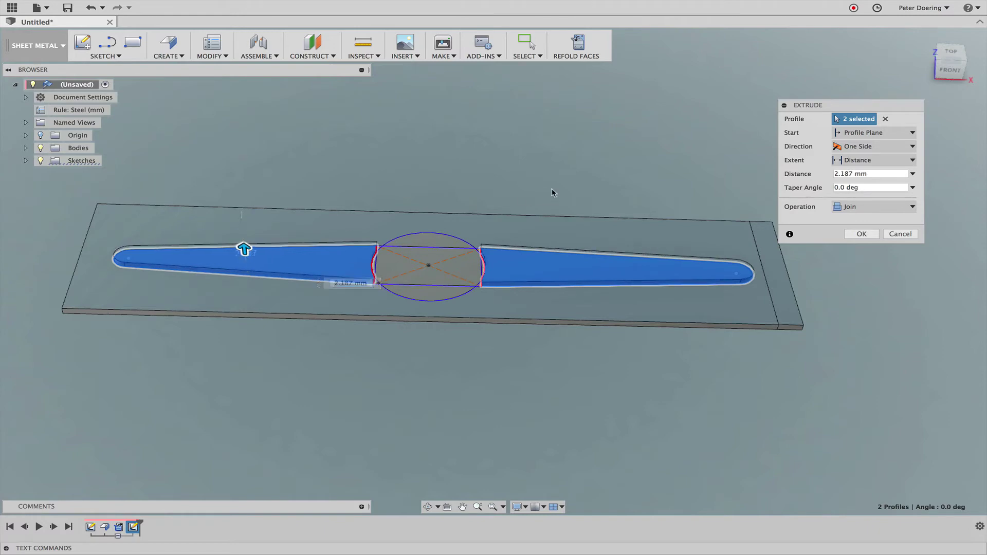
{"action": "middle_click_drag", "start_coordinate": [553, 192], "coordinate": [578, 211], "text": "shift"}
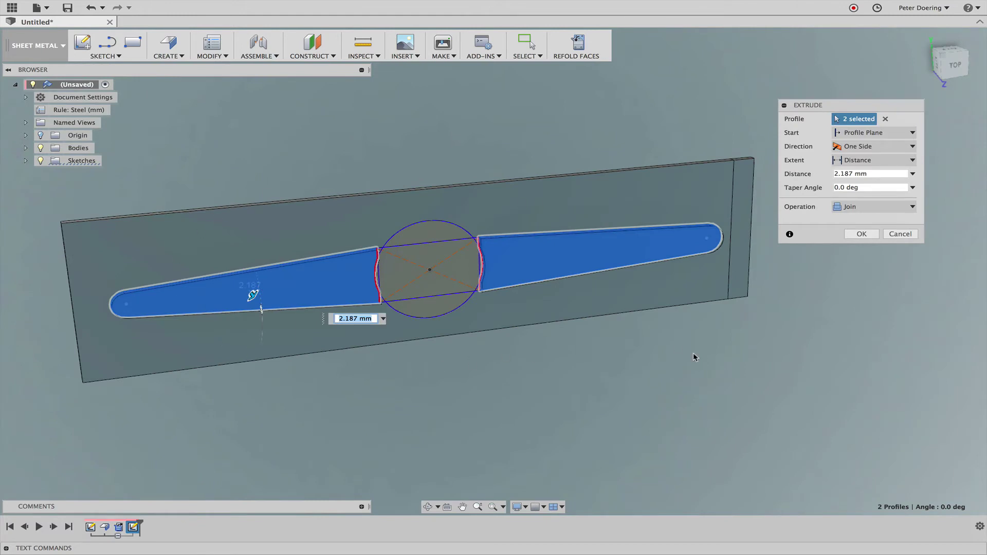
{"action": "middle_click_drag", "start_coordinate": [654, 367], "coordinate": [636, 344], "text": "shift"}
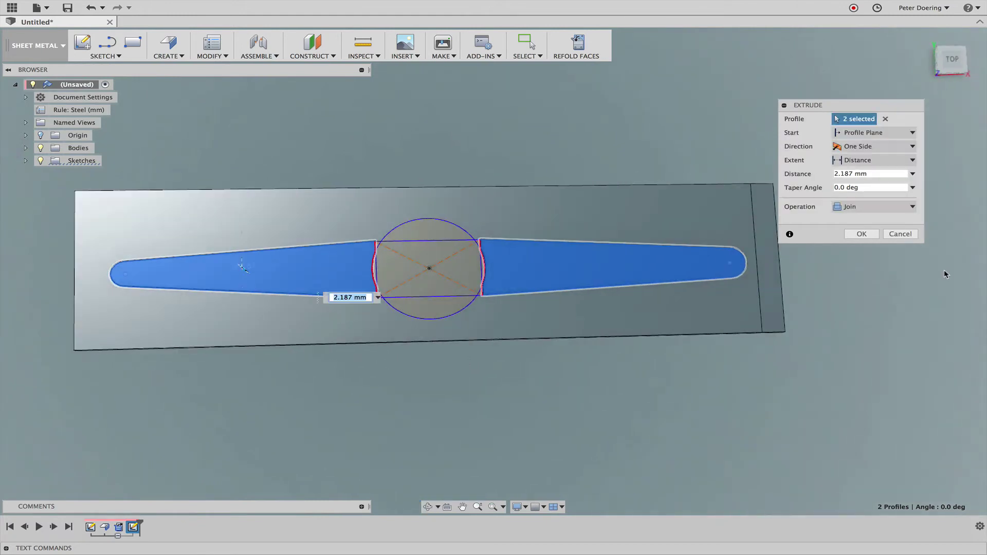
{"action": "left_click", "coordinate": [864, 238]}
{"action": "middle_click_drag", "start_coordinate": [570, 170], "coordinate": [589, 152]}
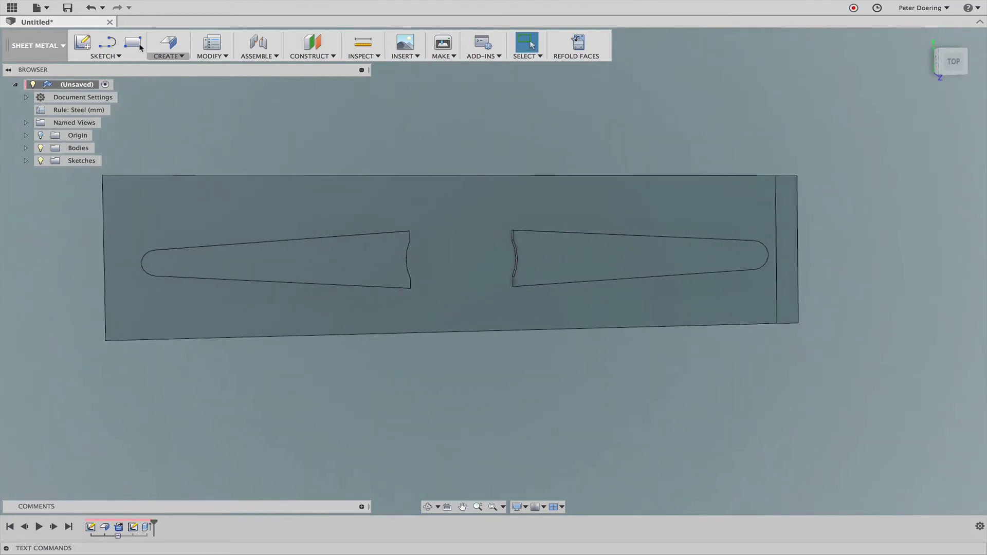
{"action": "left_click", "coordinate": [82, 41]}
{"action": "left_click", "coordinate": [331, 263]}
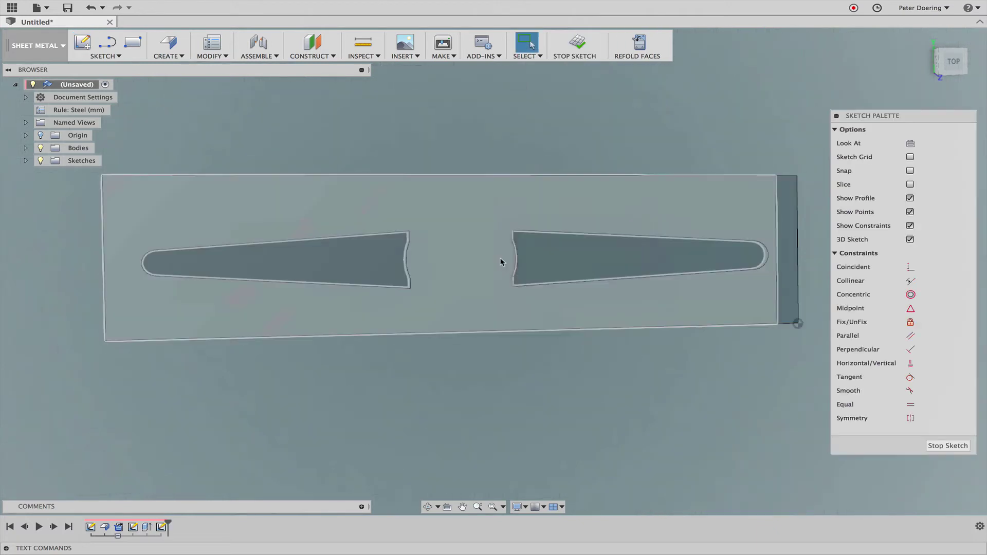
{"action": "right_click", "coordinate": [433, 132]}
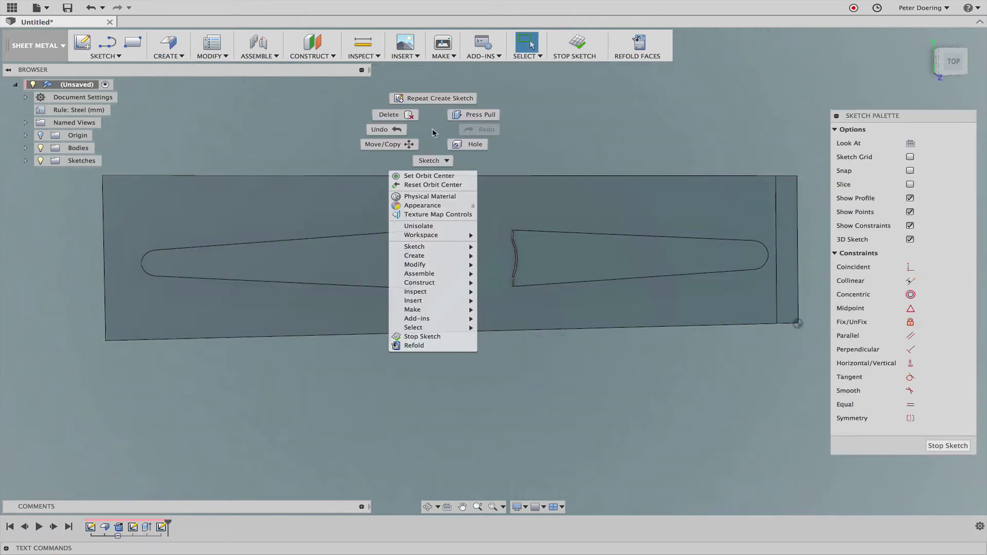
{"action": "left_click", "coordinate": [446, 161]}
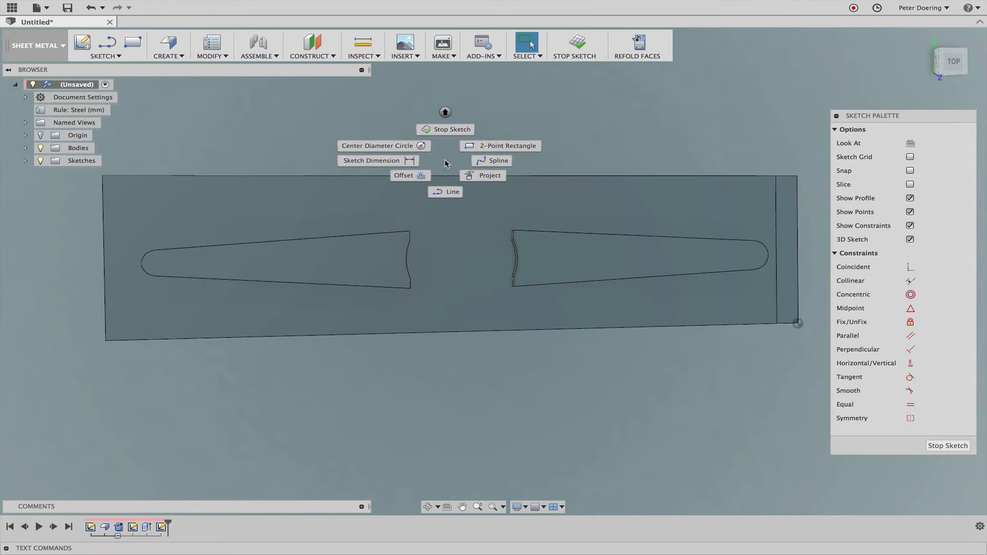
{"action": "left_click", "coordinate": [496, 162]}
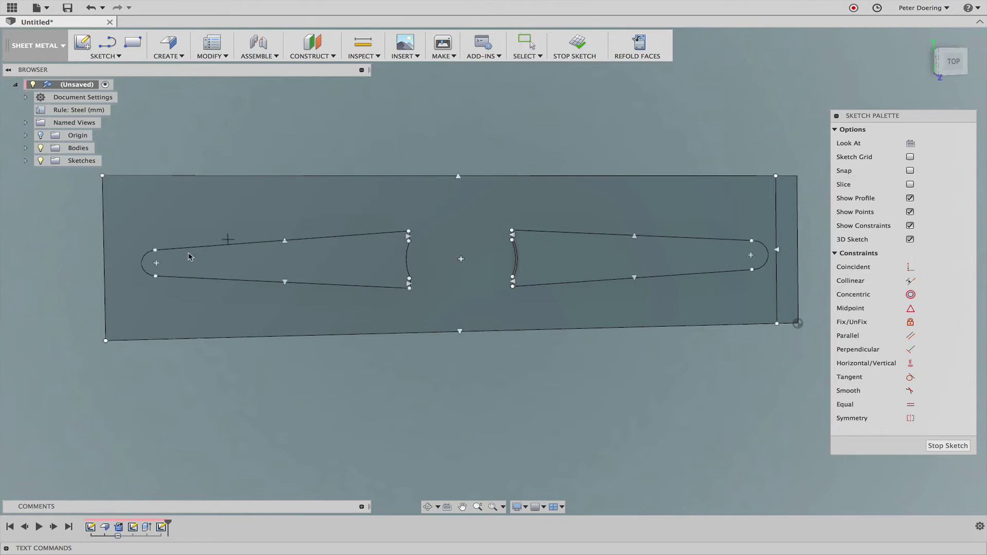
{"action": "scroll", "coordinate": [168, 275], "scroll_direction": "up", "scroll_amount": 3}
{"action": "scroll", "coordinate": [168, 275], "scroll_direction": "up", "scroll_amount": 2}
{"action": "left_click", "coordinate": [153, 273]}
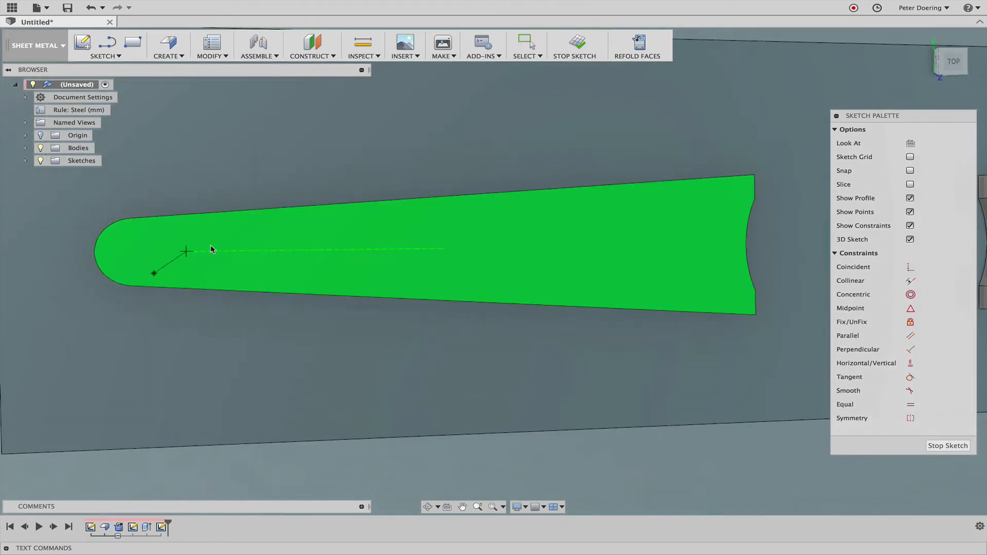
{"action": "left_click", "coordinate": [403, 276]}
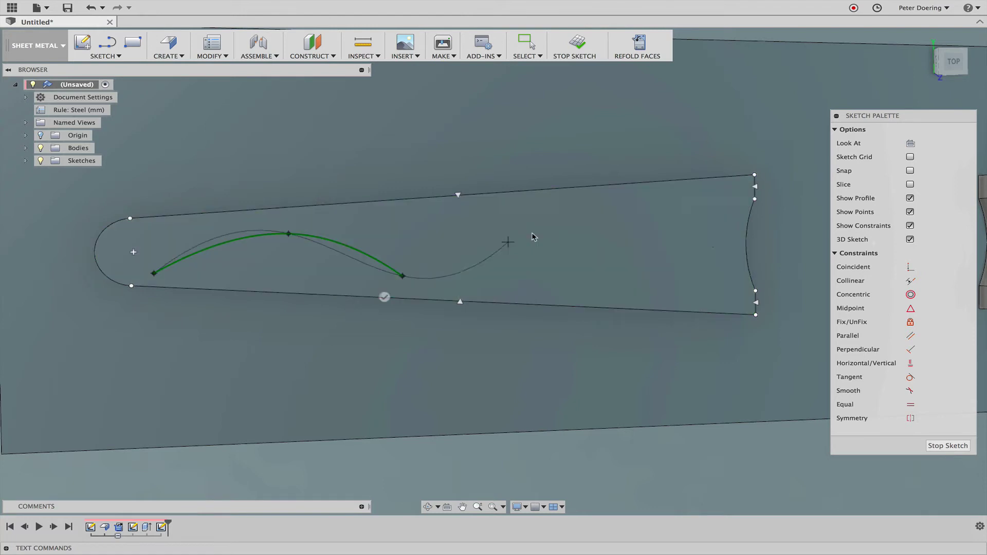
{"action": "left_click", "coordinate": [719, 276]}
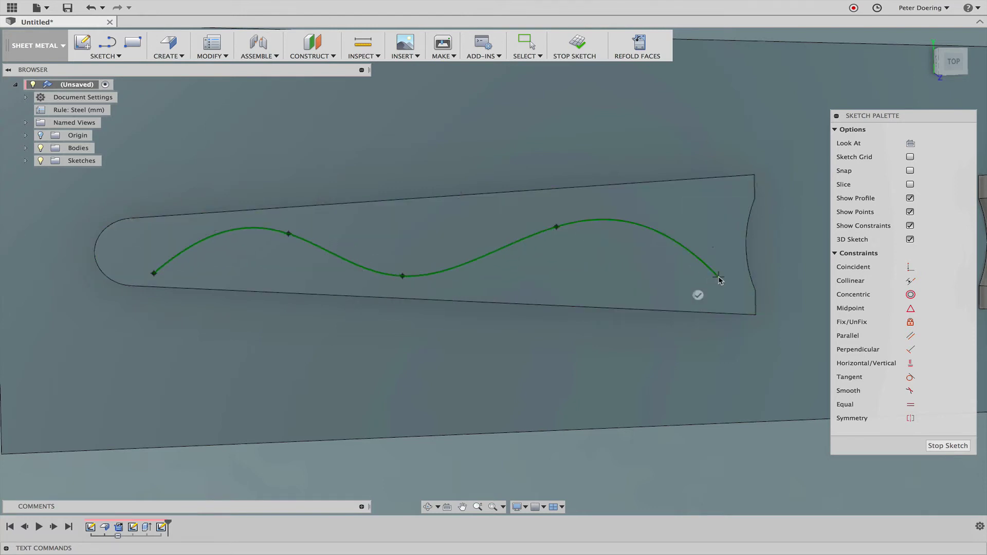
{"action": "left_click", "coordinate": [630, 247]}
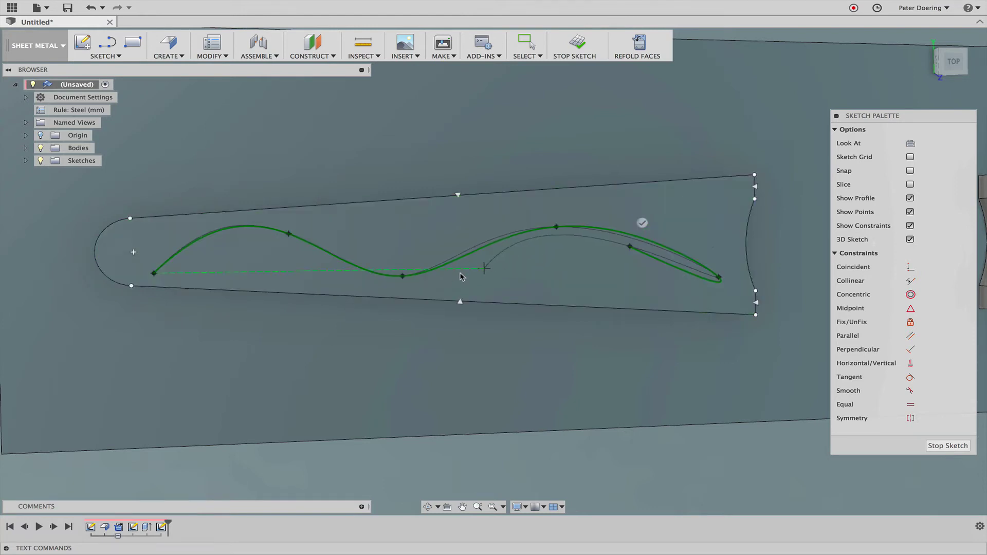
{"action": "left_click", "coordinate": [304, 265]}
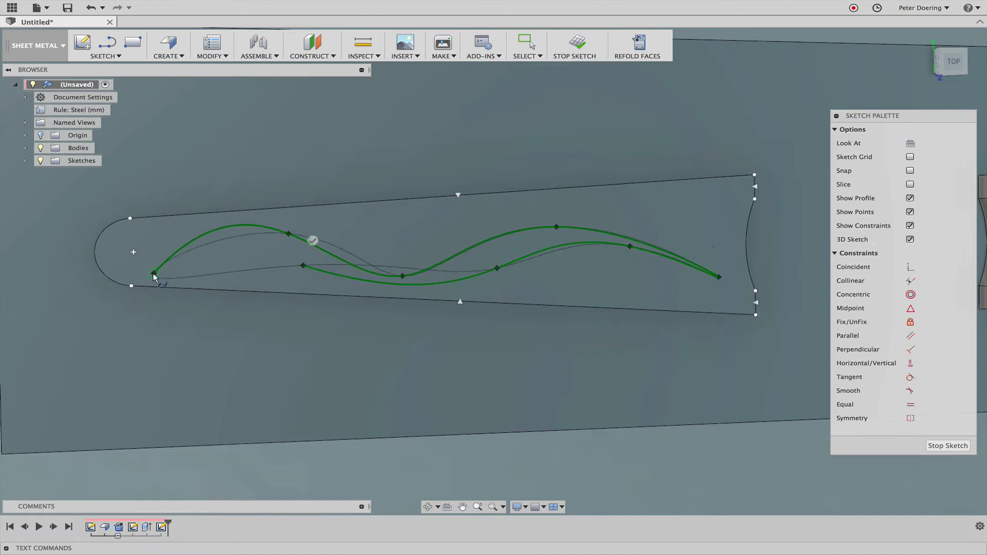
{"action": "left_click", "coordinate": [154, 273]}
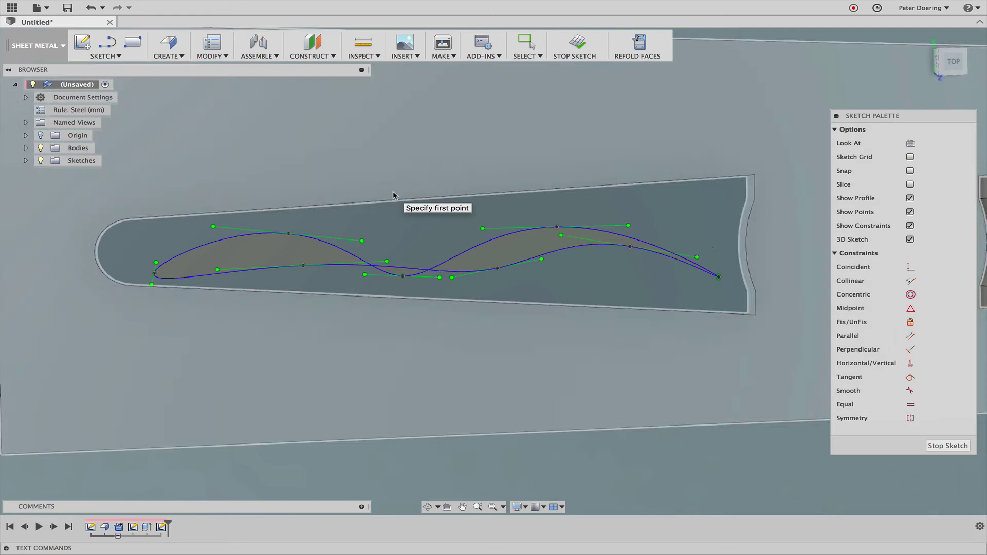
{"action": "key", "text": "Escape"}
{"action": "left_click_drag", "start_coordinate": [403, 276], "coordinate": [425, 271]}
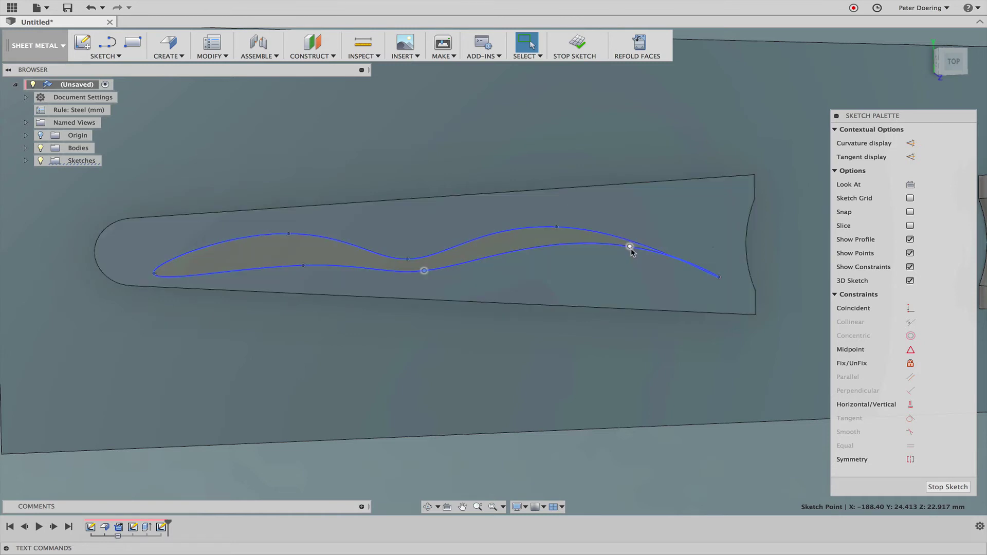
{"action": "mouse_move", "coordinate": [630, 247]}
{"action": "left_mouse_down"}
{"action": "mouse_move", "coordinate": [639, 232]}
{"action": "mouse_move", "coordinate": [506, 221]}
{"action": "left_mouse_up"}
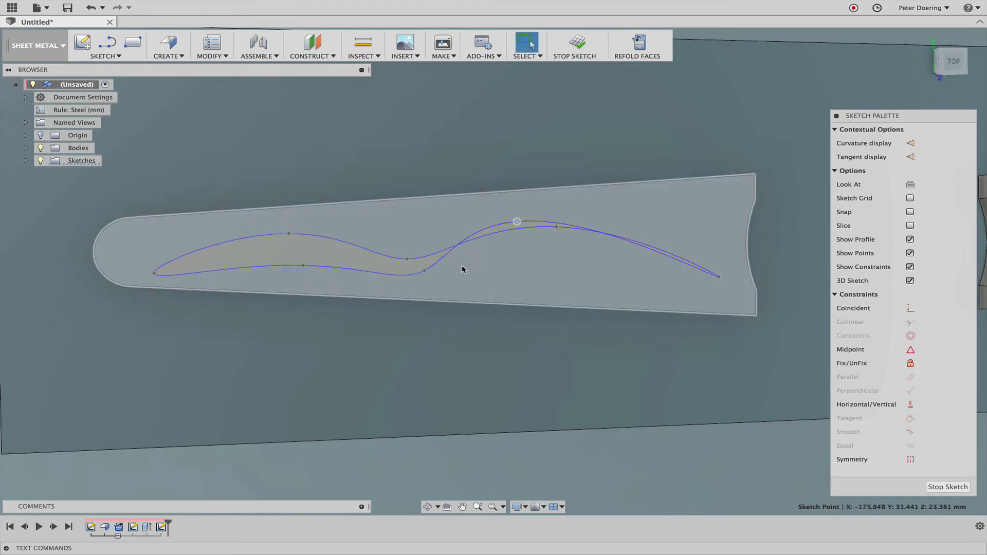
{"action": "left_click", "coordinate": [443, 262]}
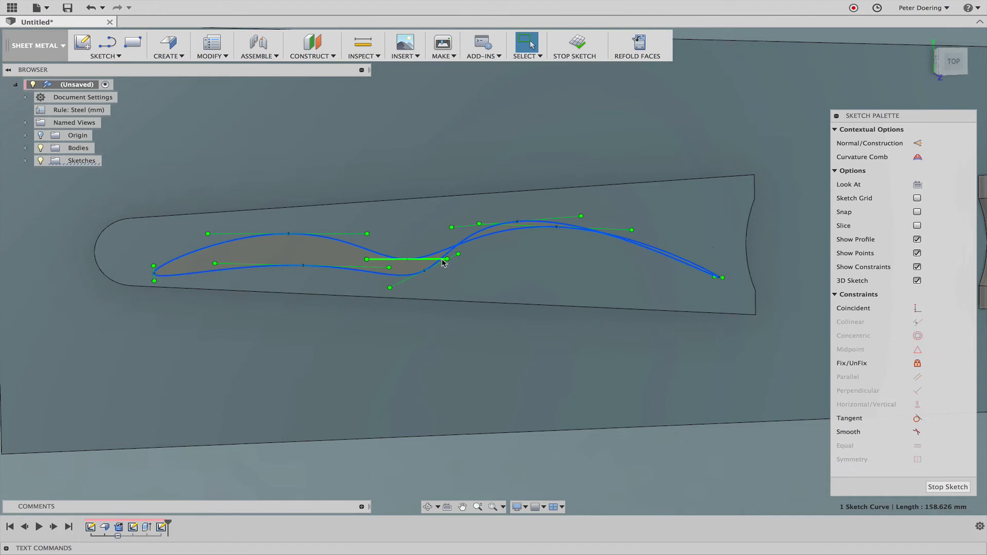
{"action": "key", "text": "Delete"}
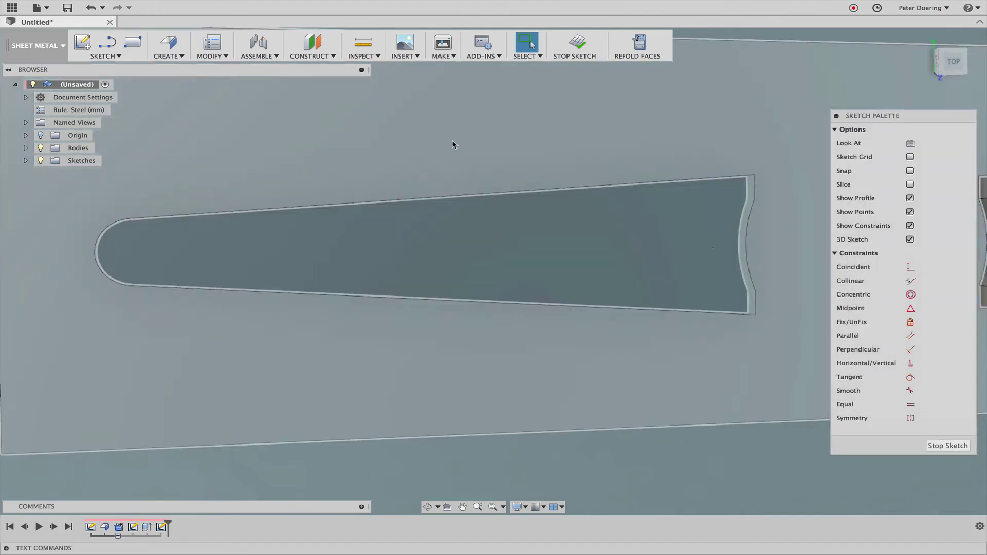
Draw a four-point S-shaped spline along the arm panel from the rounded tip to the notched end.
{"action": "right_click", "coordinate": [453, 144]}
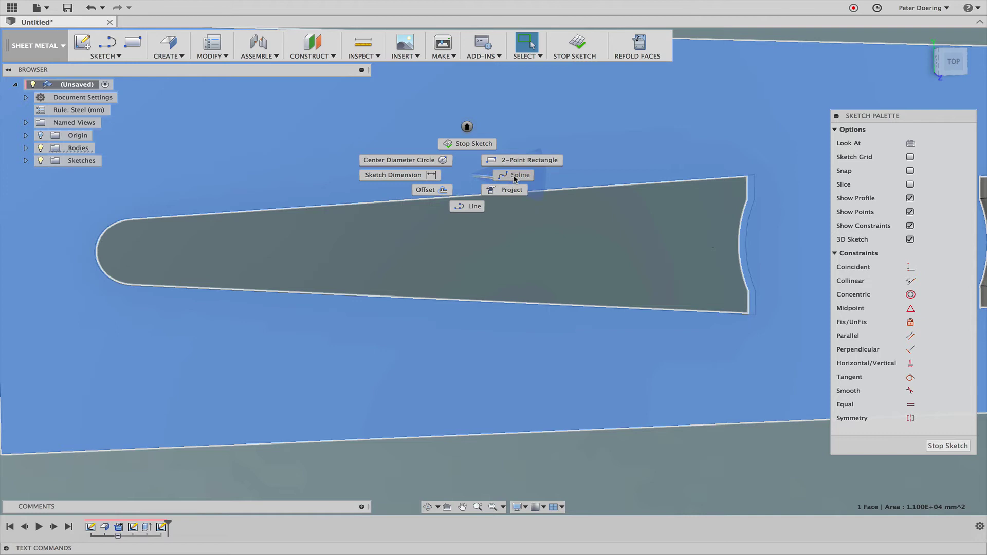
{"action": "left_click", "coordinate": [514, 177]}
{"action": "left_click", "coordinate": [151, 254]}
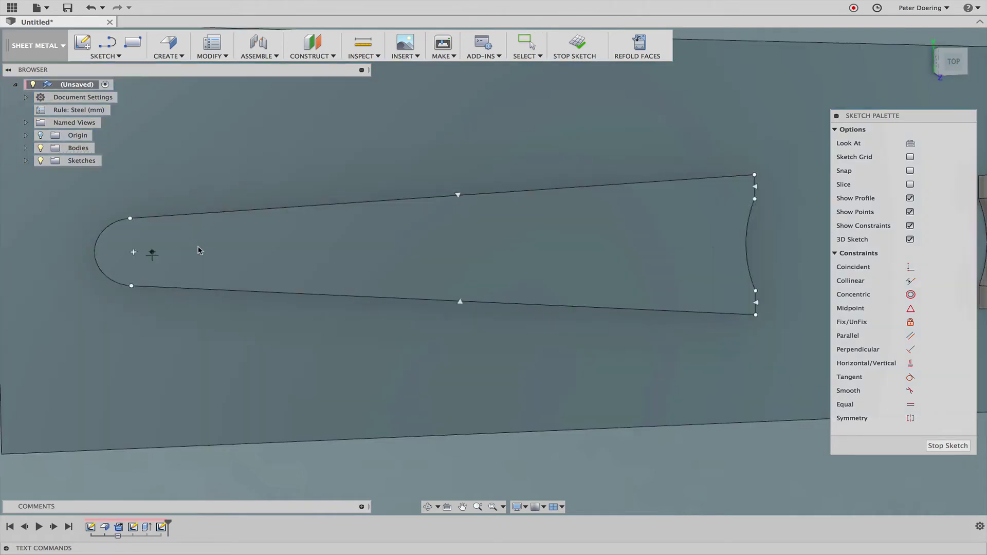
{"action": "left_click", "coordinate": [299, 224]}
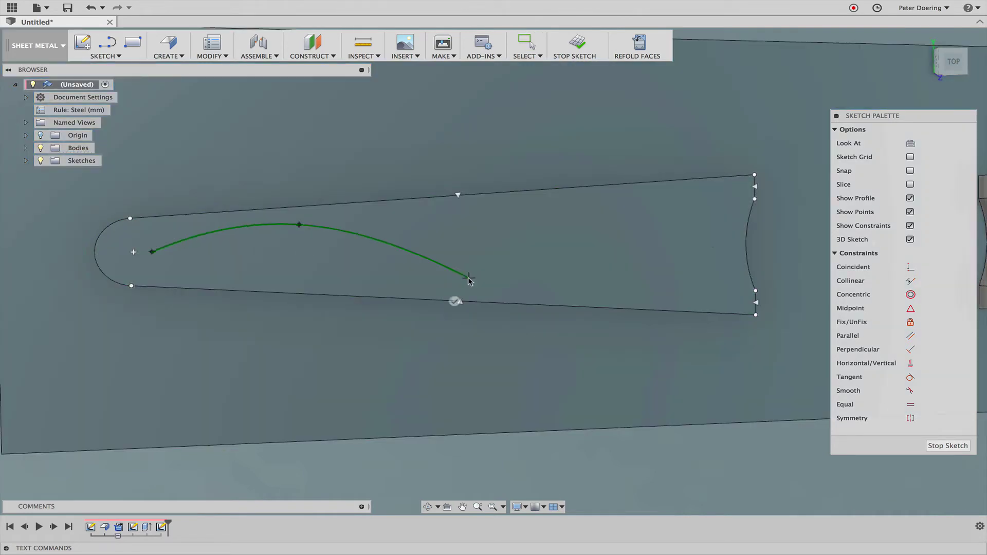
{"action": "left_click", "coordinate": [617, 205]}
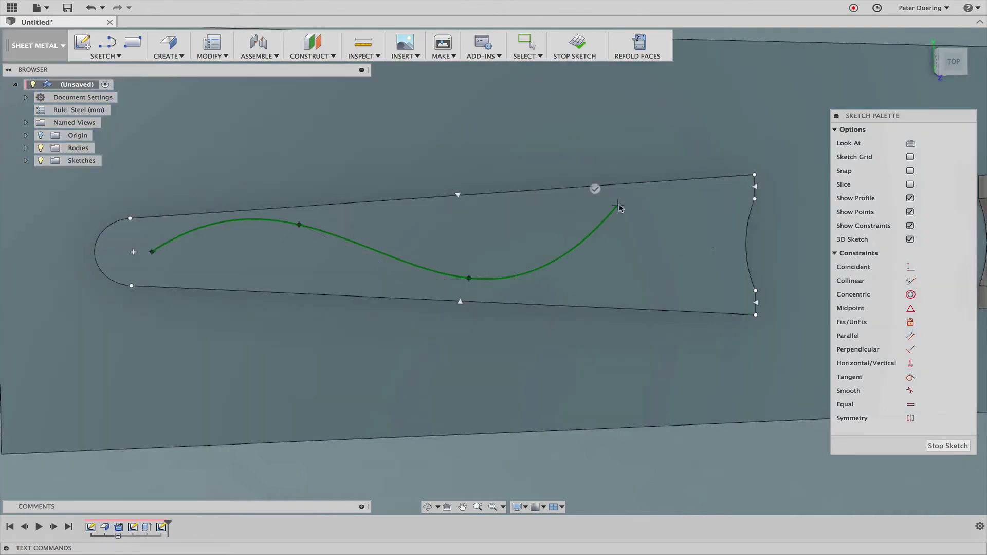
{"action": "left_click", "coordinate": [727, 278]}
{"action": "left_click", "coordinate": [702, 291]}
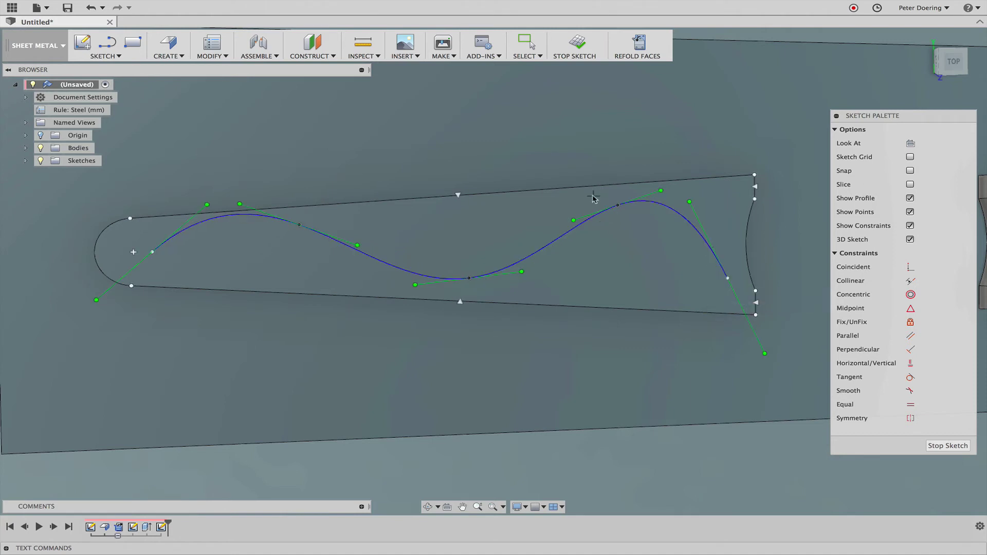
{"action": "key", "text": "Escape"}
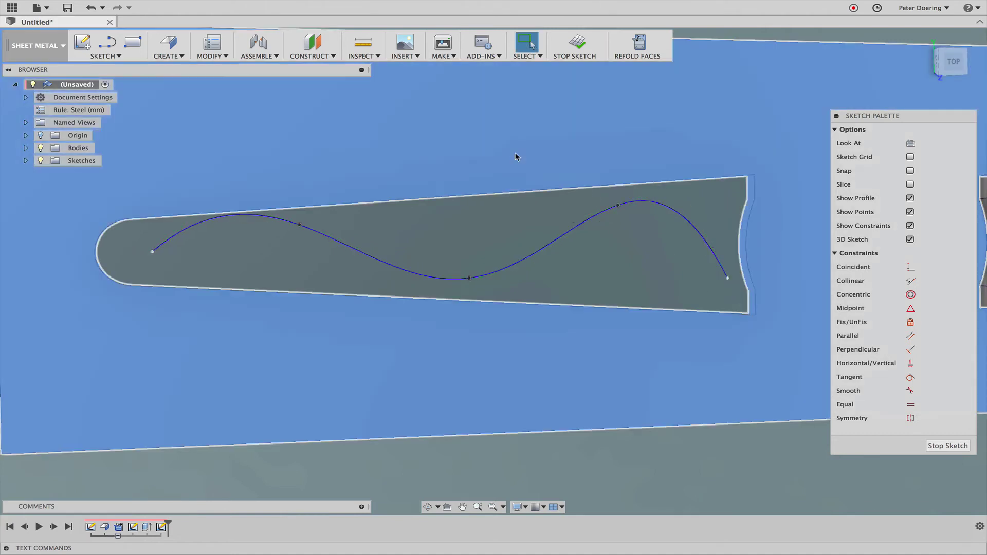
{"action": "right_click", "coordinate": [515, 155]}
Offset the wavy spline by 1.00 mm to create a parallel copy.
{"action": "left_click", "coordinate": [523, 186]}
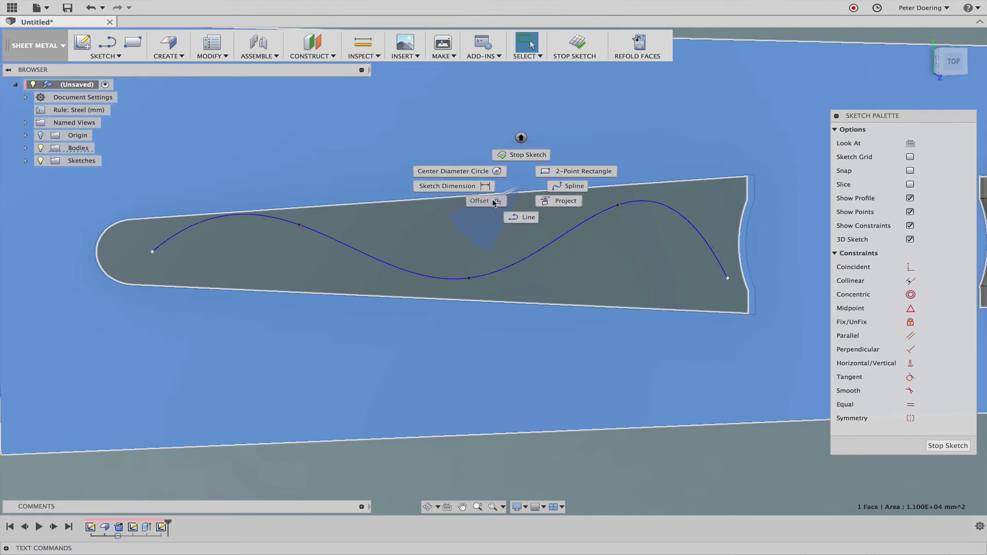
{"action": "left_click", "coordinate": [493, 202]}
{"action": "left_click", "coordinate": [412, 278]}
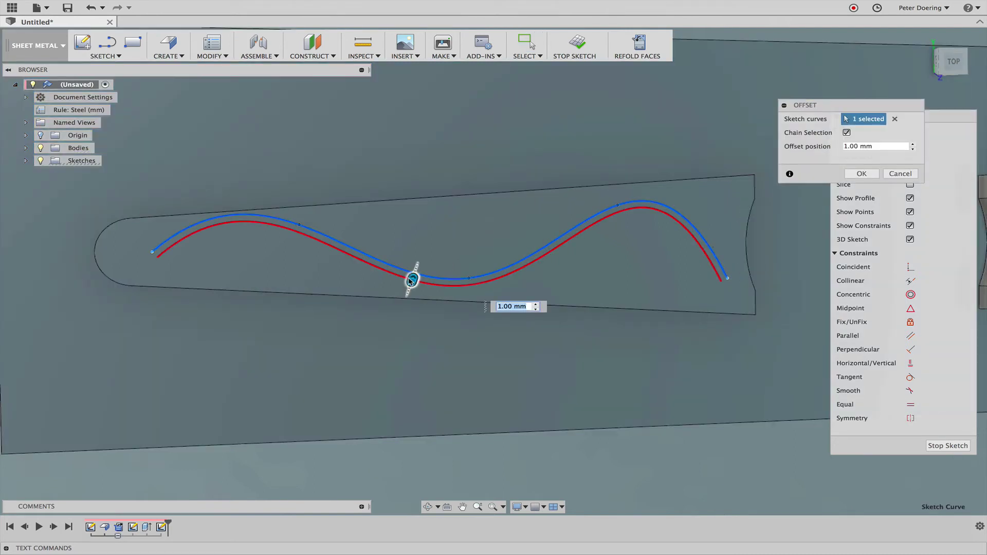
{"action": "left_click", "coordinate": [862, 175]}
Draw short lines joining the spline ends to the offset ends to close the slot.
{"action": "left_click", "coordinate": [656, 109]}
{"action": "right_click", "coordinate": [659, 111]}
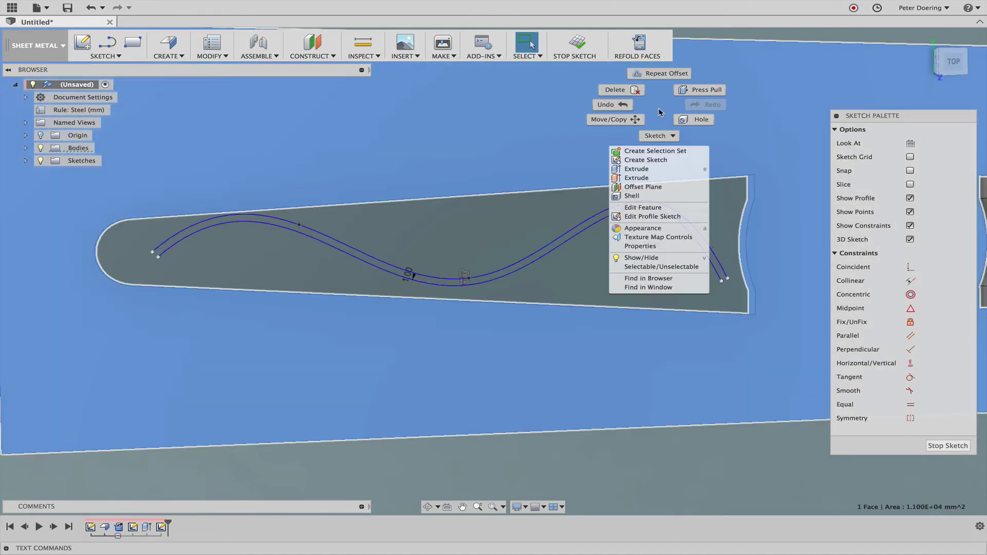
{"action": "right_click", "coordinate": [672, 136]}
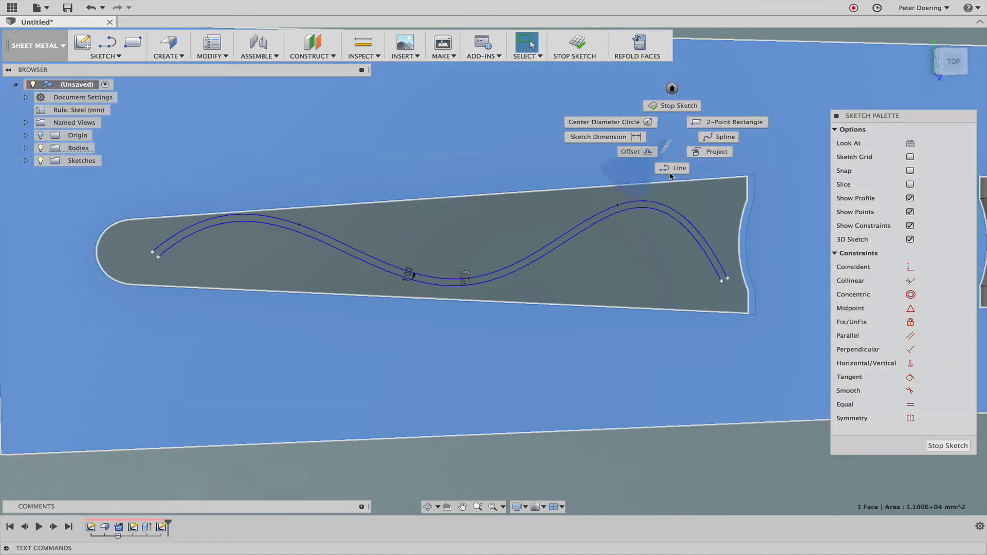
{"action": "left_click", "coordinate": [675, 169]}
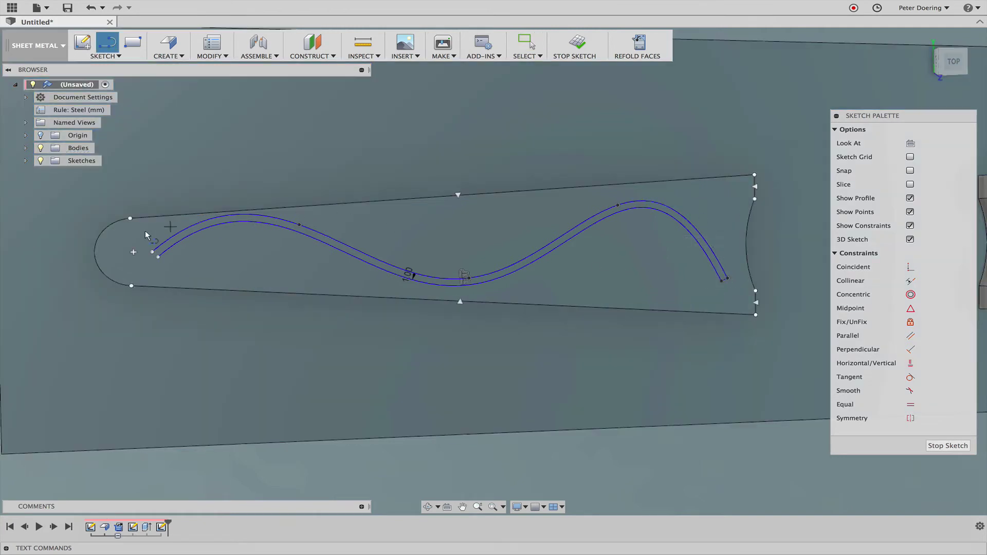
{"action": "left_click", "coordinate": [150, 252]}
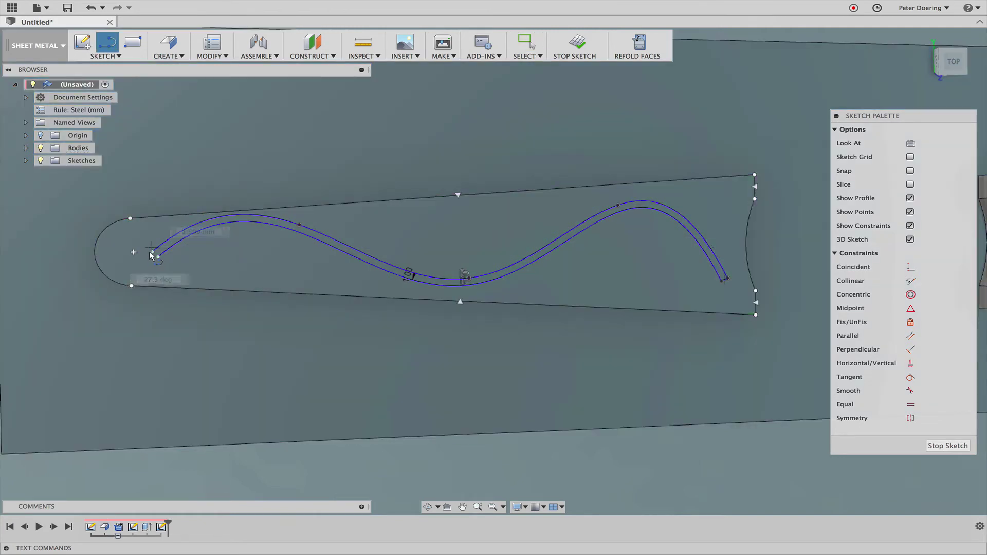
{"action": "left_click", "coordinate": [158, 257]}
{"action": "key", "text": "Escape"}
{"action": "right_click_drag", "start_coordinate": [214, 114], "coordinate": [203, 164]}
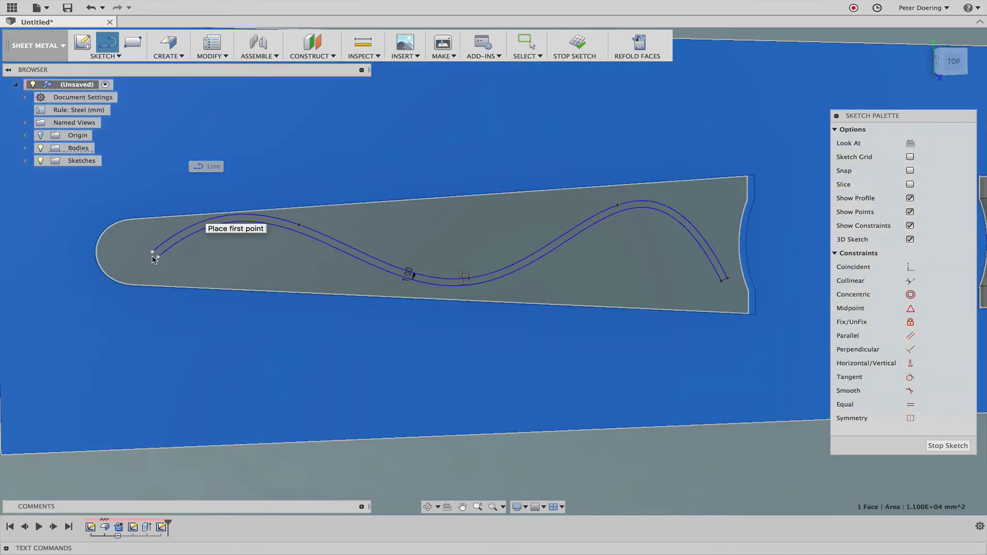
{"action": "left_click", "coordinate": [152, 252]}
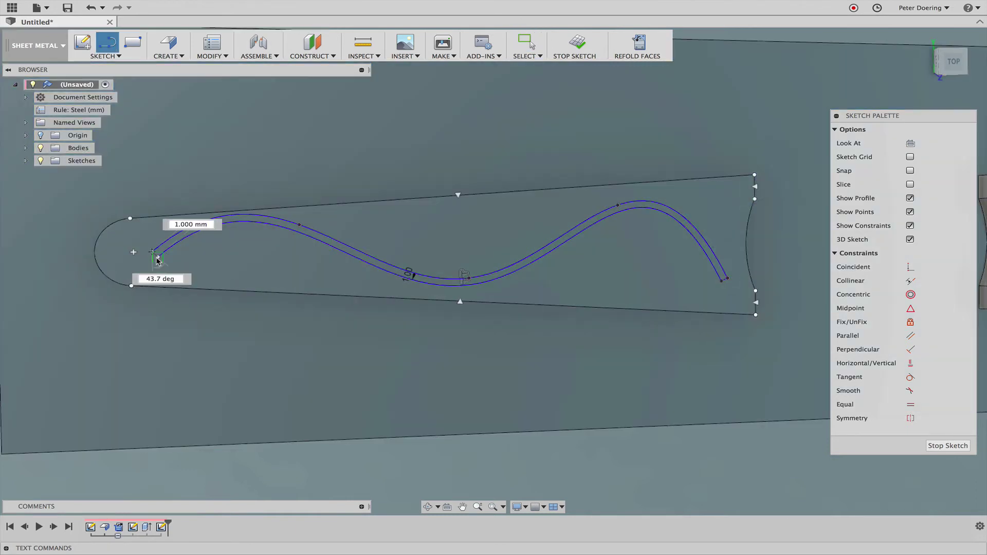
{"action": "left_click", "coordinate": [158, 257]}
{"action": "key", "text": "Escape"}
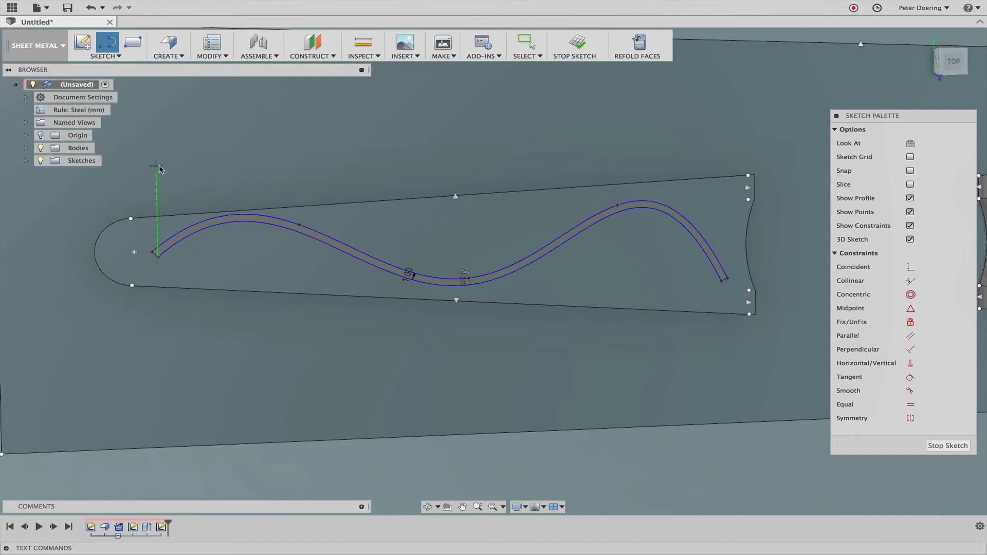
{"action": "scroll", "coordinate": [160, 168], "scroll_direction": "down", "scroll_amount": 3}
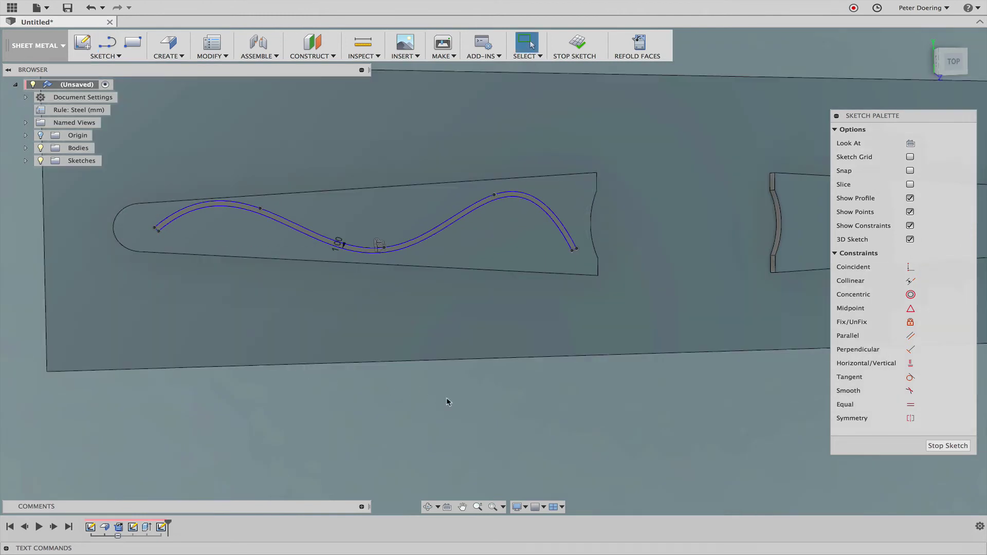
On the second panel, draw the first three overlapping circles starting near the notched end.
{"action": "middle_click_drag", "start_coordinate": [447, 401], "coordinate": [165, 387]}
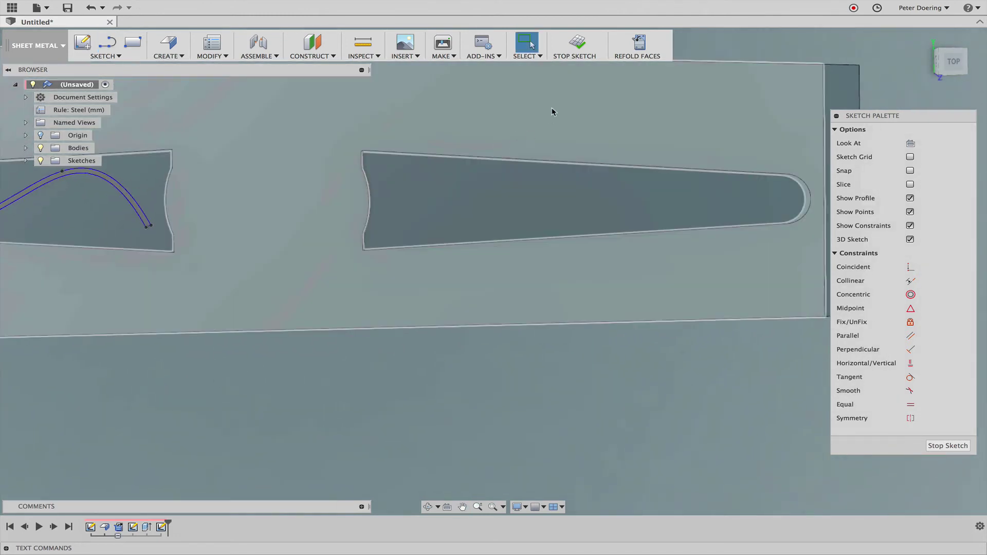
{"action": "right_click", "coordinate": [553, 111]}
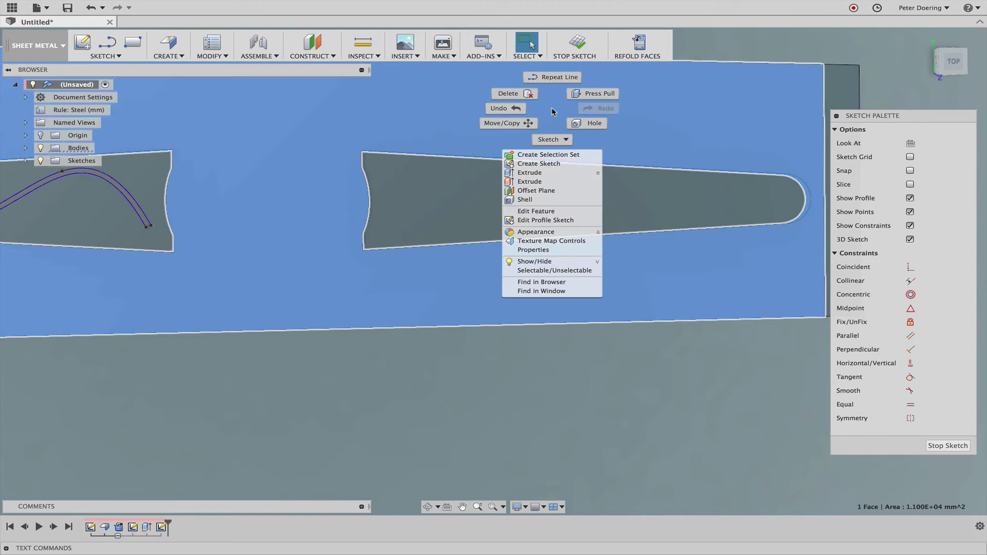
{"action": "left_click", "coordinate": [557, 142]}
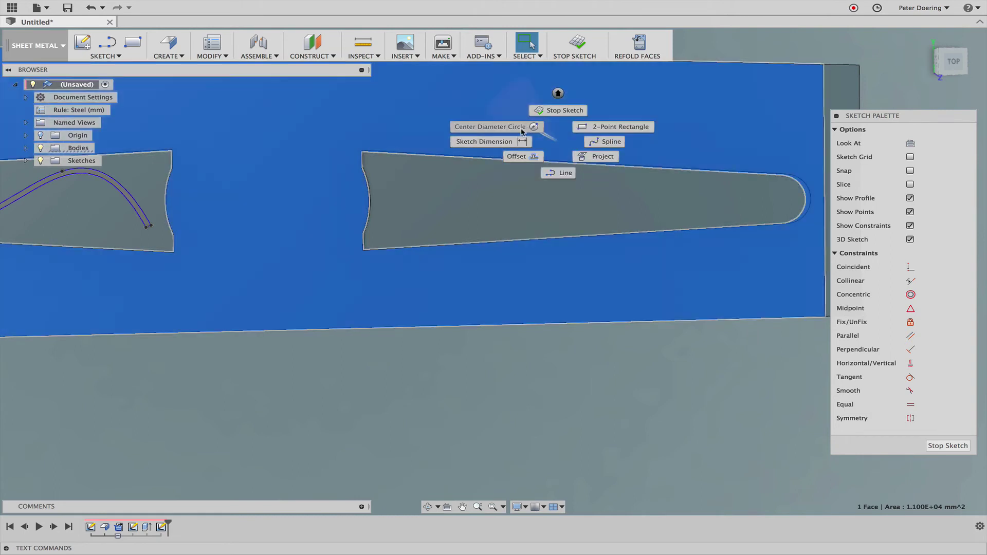
{"action": "left_click", "coordinate": [491, 126]}
{"action": "left_click", "coordinate": [415, 197]}
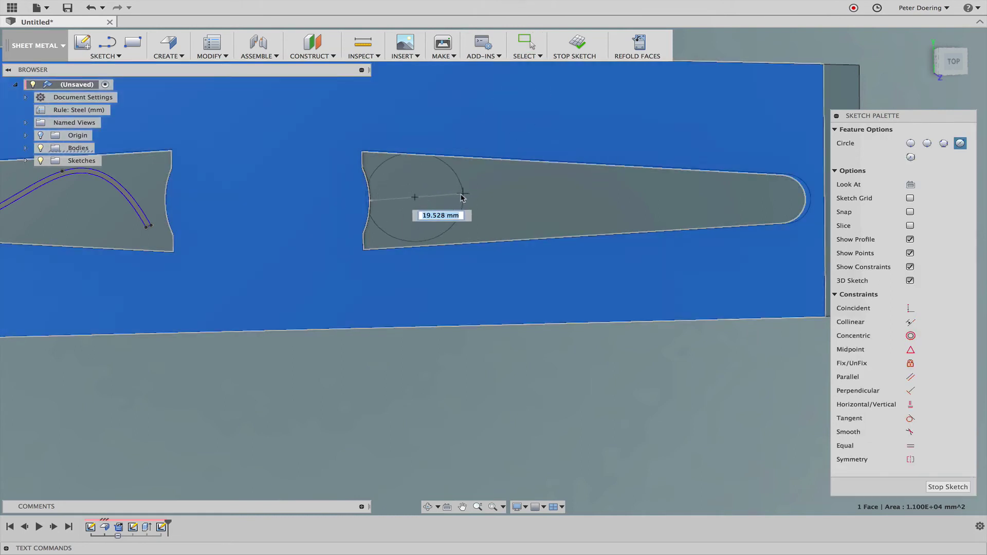
{"action": "left_click", "coordinate": [449, 196]}
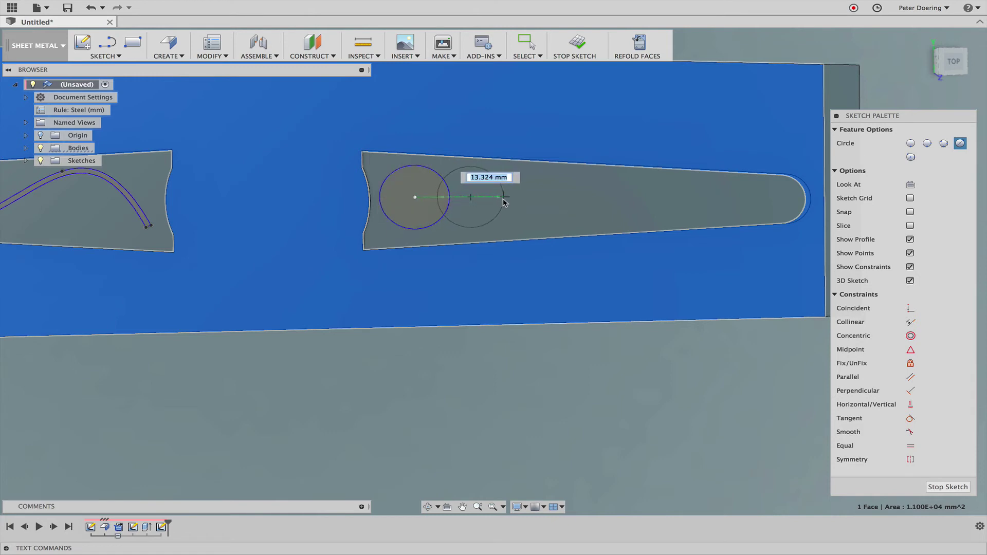
{"action": "left_click", "coordinate": [502, 197]}
{"action": "left_click", "coordinate": [537, 197]}
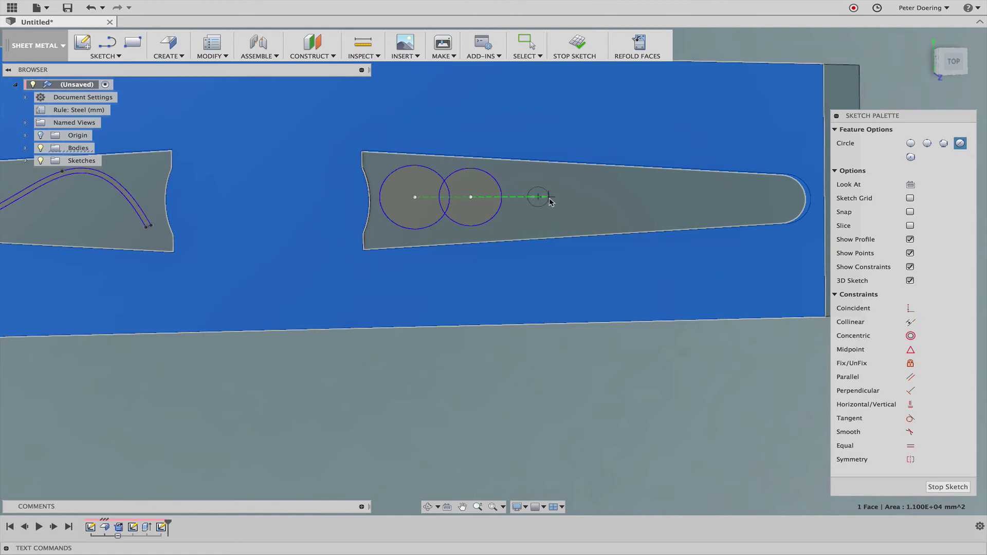
{"action": "left_click", "coordinate": [562, 203]}
{"action": "left_click", "coordinate": [538, 197]}
{"action": "key", "text": "Escape"}
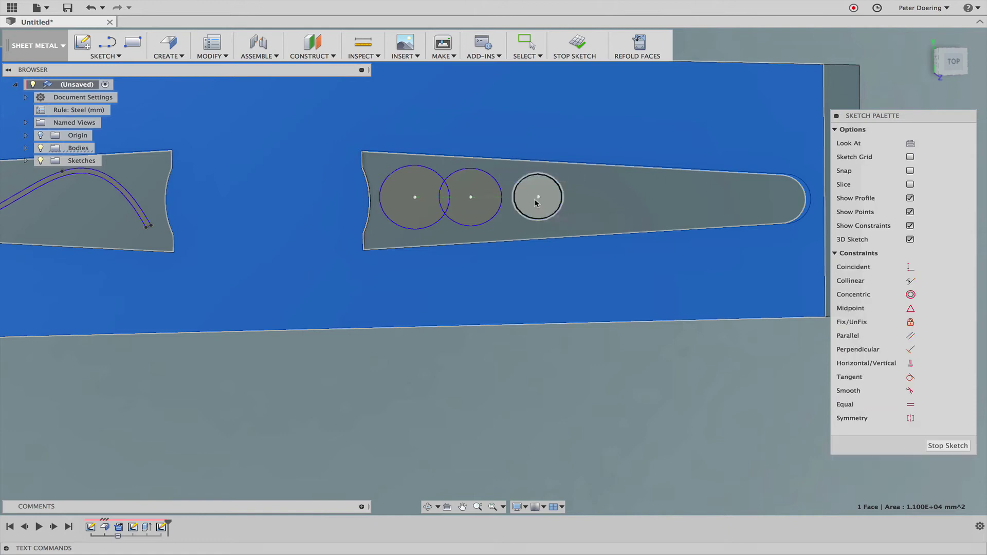
{"action": "left_click_drag", "start_coordinate": [538, 197], "coordinate": [523, 201]}
Add the fourth and fifth smaller circles toward the rounded tip.
{"action": "right_click", "coordinate": [606, 278]}
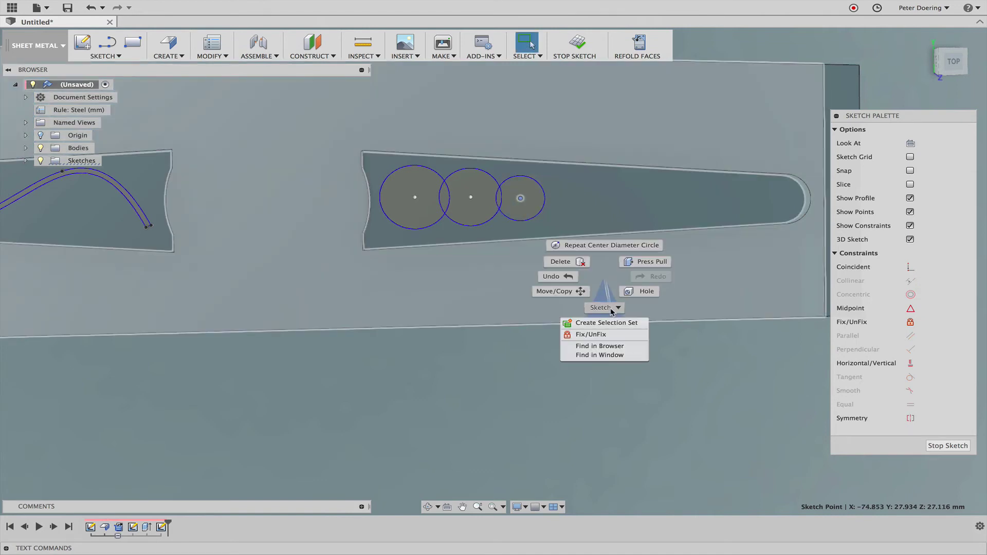
{"action": "left_click", "coordinate": [611, 310]}
{"action": "left_click", "coordinate": [587, 298]}
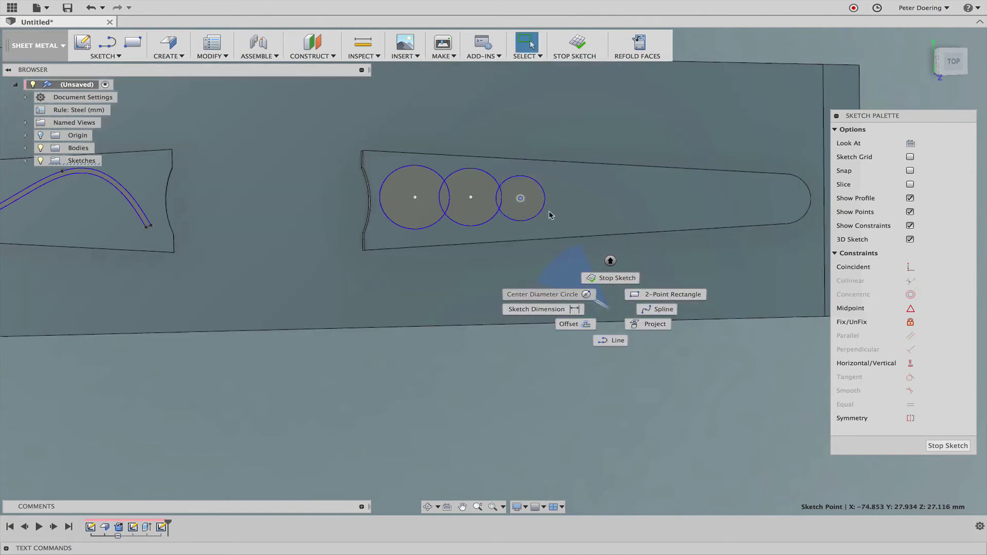
{"action": "left_click", "coordinate": [560, 197]}
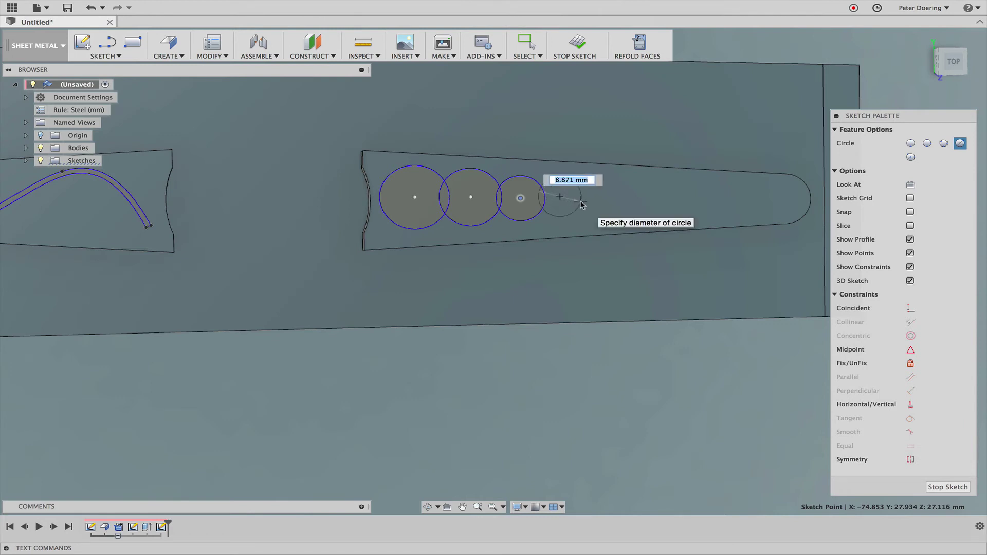
{"action": "left_click", "coordinate": [581, 198]}
{"action": "left_click", "coordinate": [596, 196]}
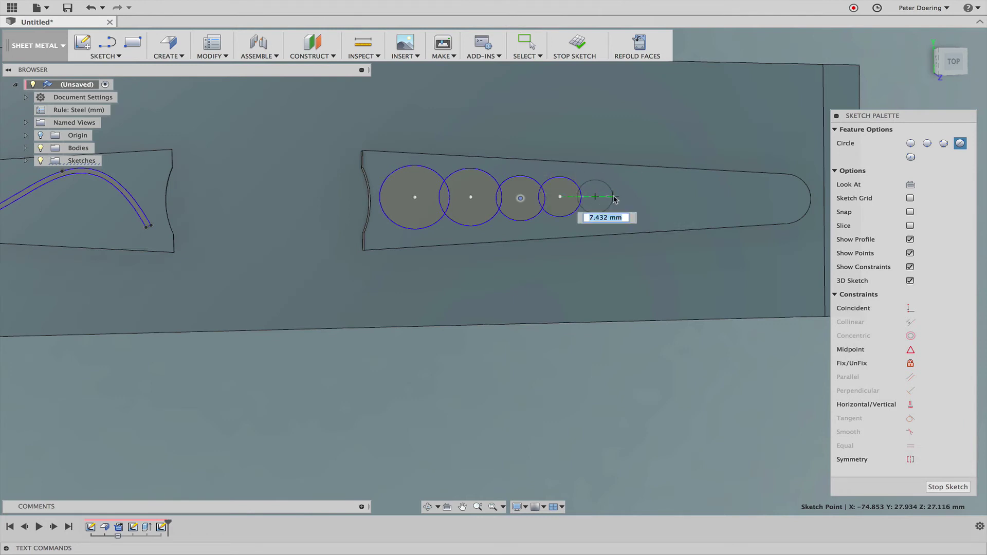
{"action": "left_click", "coordinate": [615, 198]}
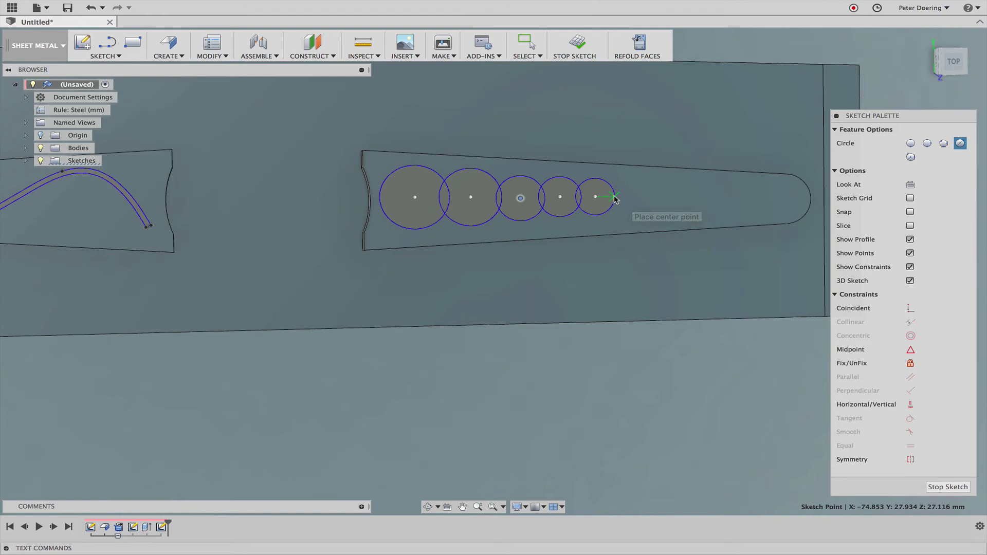
{"action": "key", "text": "Escape"}
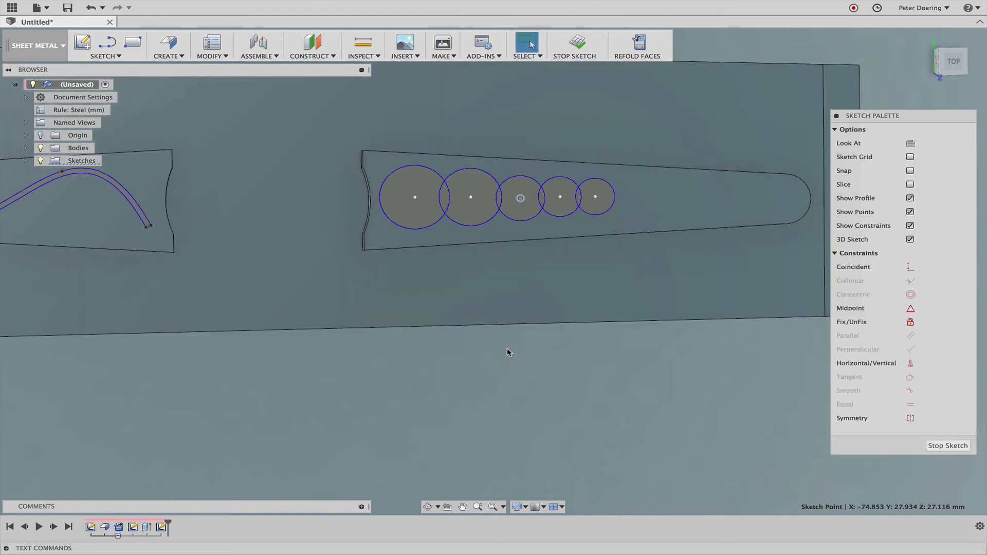
{"action": "middle_click_drag", "start_coordinate": [508, 352], "coordinate": [502, 331], "text": "shift"}
{"action": "right_click", "coordinate": [512, 335]}
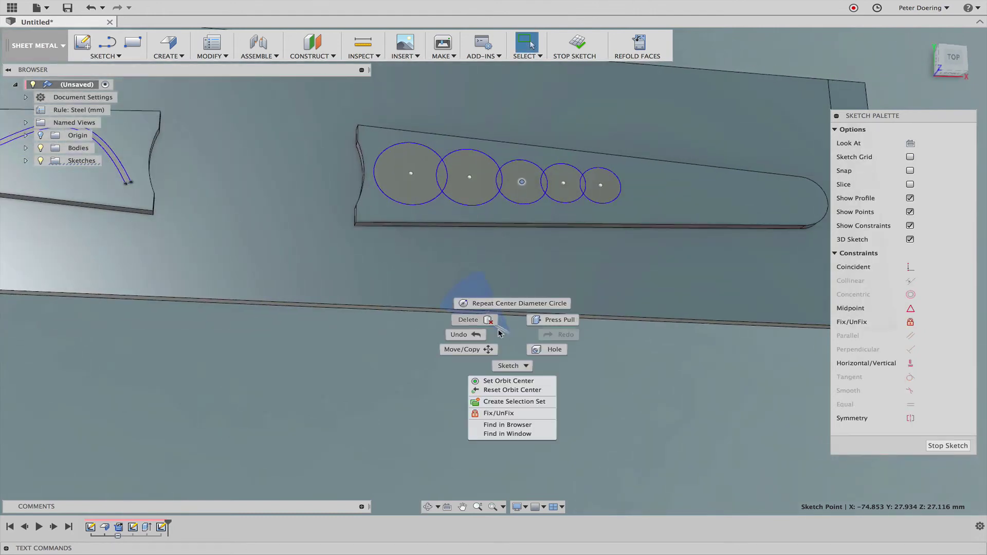
Select the circle profiles and the wavy slot profile for extrusion.
{"action": "left_click", "coordinate": [555, 321]}
{"action": "left_click", "coordinate": [601, 187]}
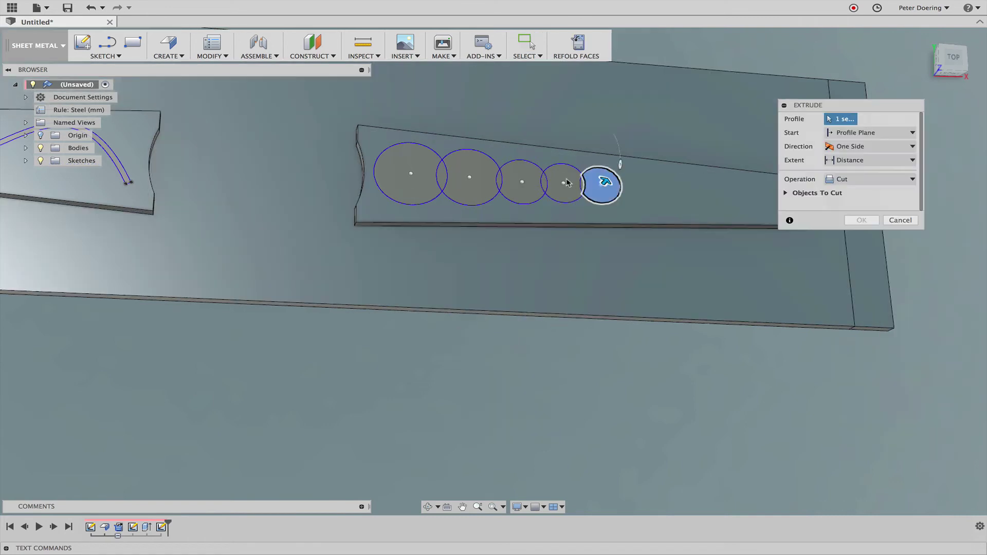
{"action": "left_click", "coordinate": [565, 180]}
{"action": "left_click", "coordinate": [481, 180]}
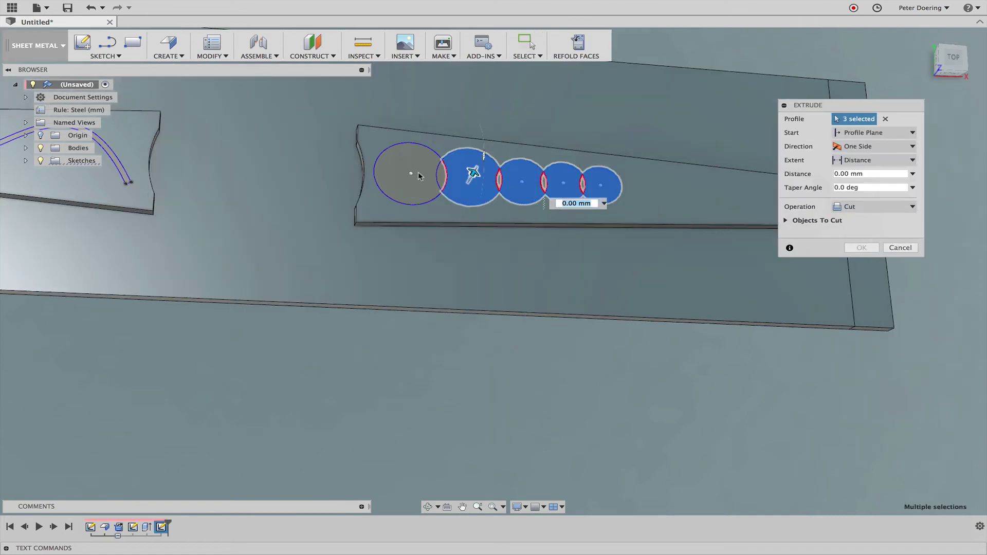
{"action": "left_click", "coordinate": [414, 171]}
{"action": "scroll", "coordinate": [485, 360], "scroll_direction": "down", "scroll_amount": 2}
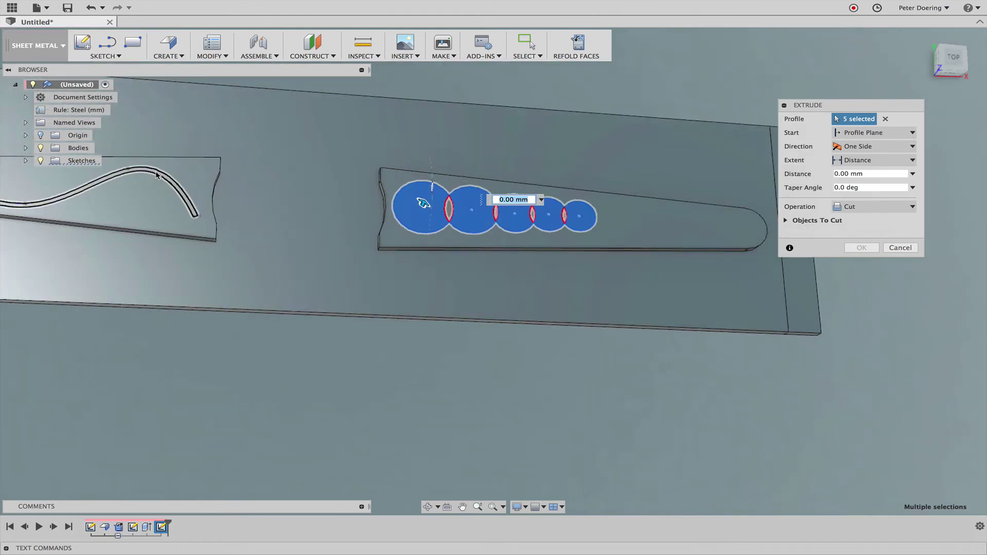
{"action": "left_click", "coordinate": [157, 175]}
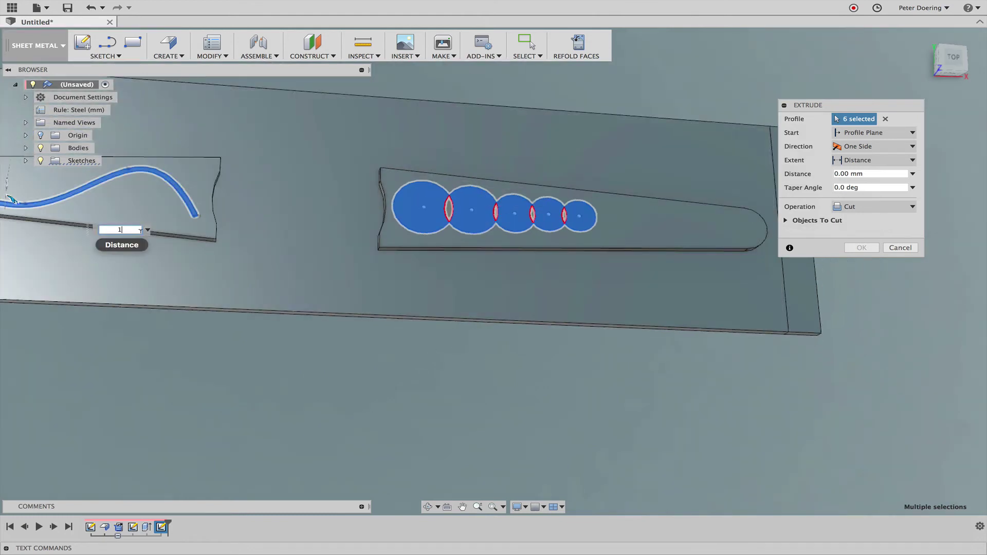
Extrude the selected profiles 1 mm using the Join operation.
{"action": "type", "text": "1"}
{"action": "key", "text": "Return"}
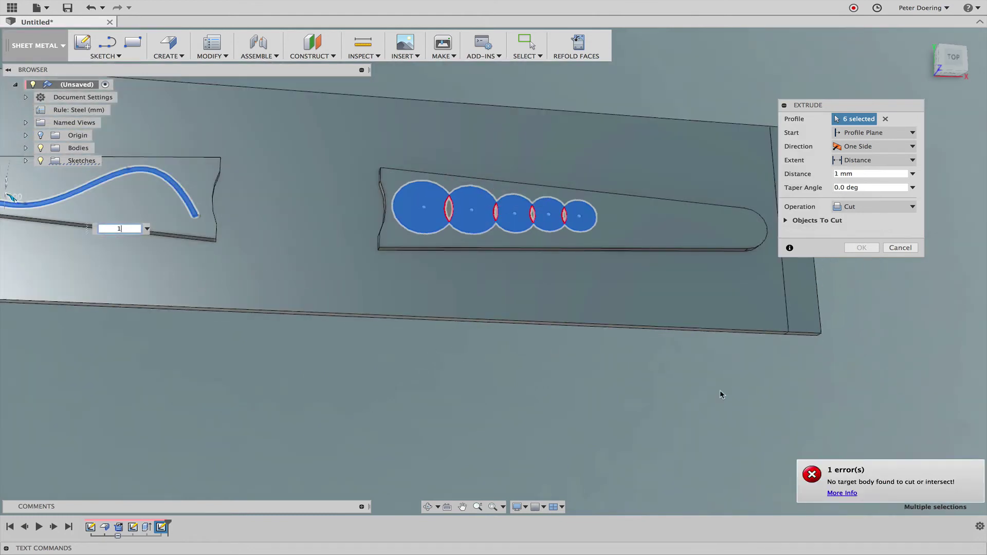
{"action": "left_click", "coordinate": [872, 211]}
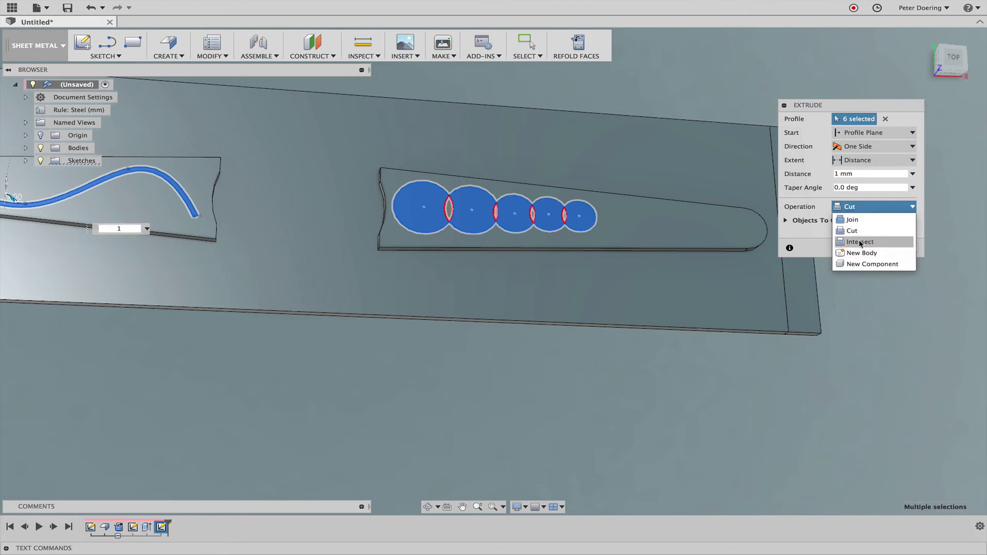
{"action": "key", "text": "Return"}
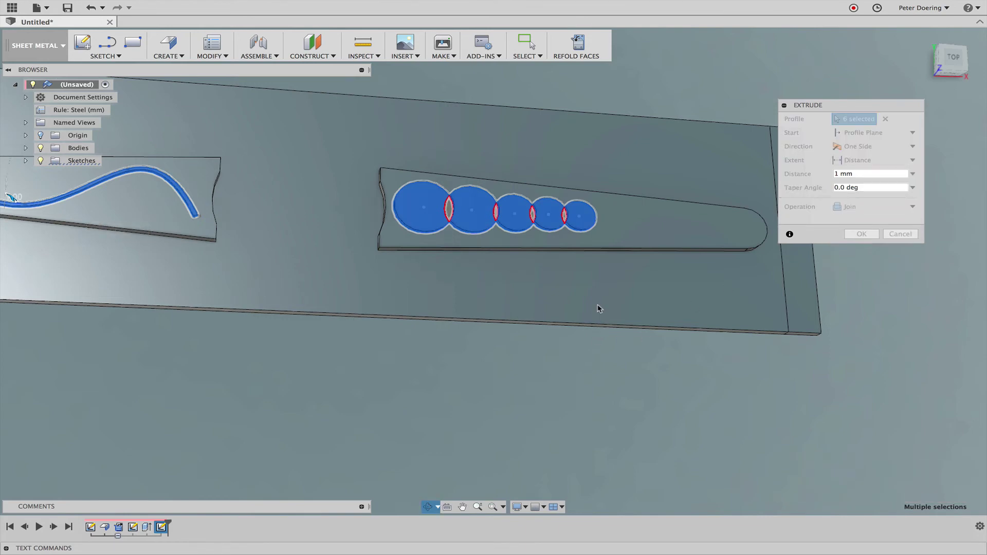
{"action": "middle_click_drag", "start_coordinate": [594, 307], "coordinate": [640, 331], "text": "shift"}
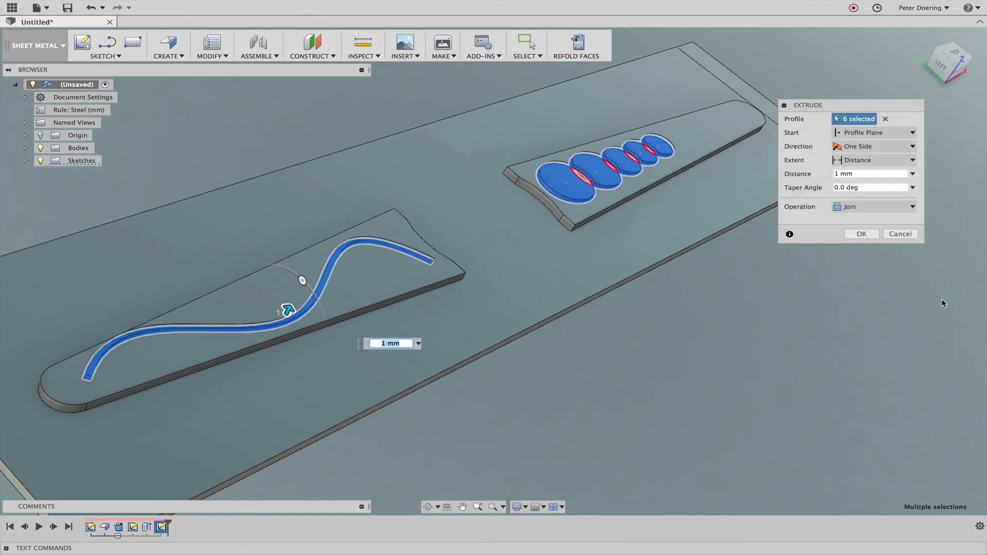
{"action": "left_click", "coordinate": [862, 234]}
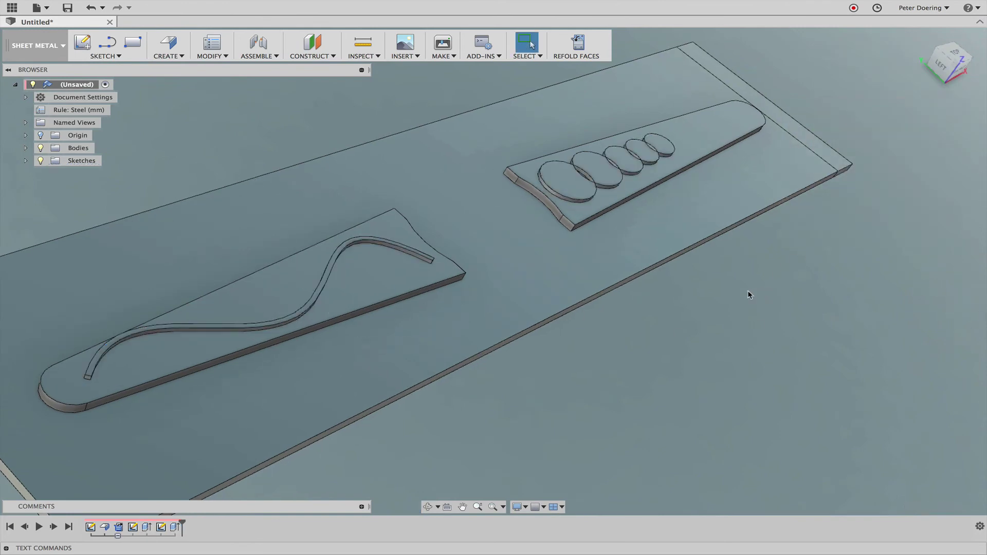
Refold the flat plate into the oval band and orbit around to inspect it.
{"action": "scroll", "coordinate": [749, 297], "scroll_direction": "down", "scroll_amount": 5}
{"action": "middle_click_drag", "start_coordinate": [748, 300], "coordinate": [663, 308], "text": "shift"}
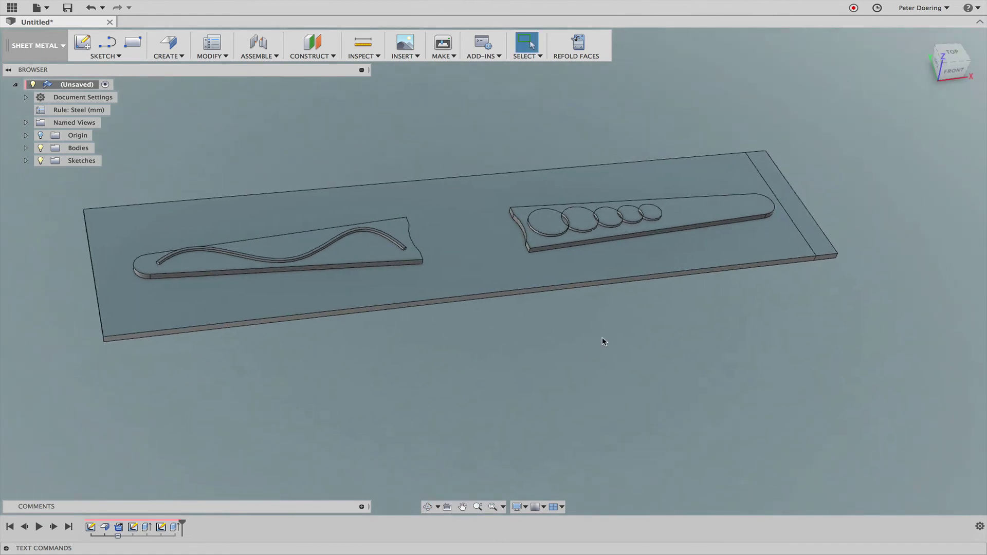
{"action": "left_click", "coordinate": [577, 44]}
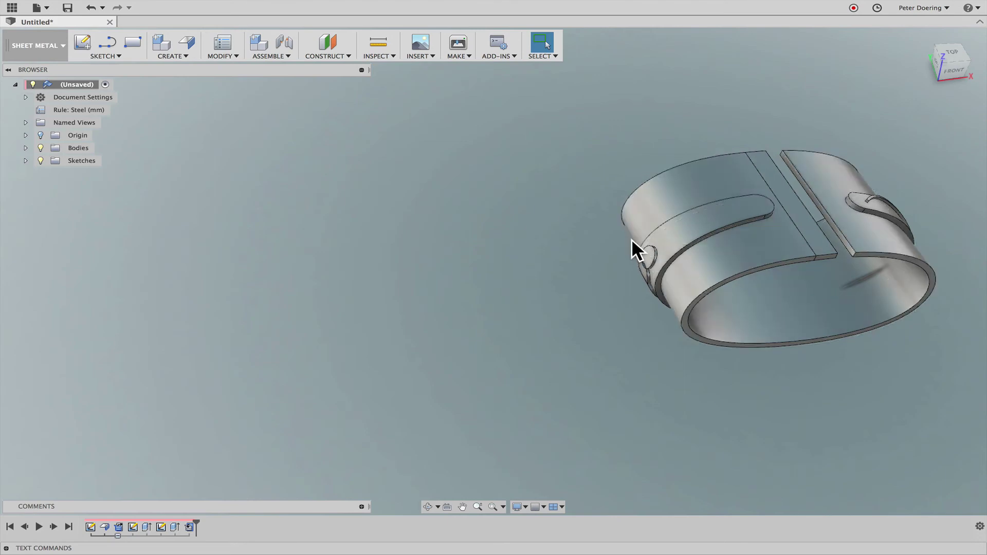
{"action": "middle_click_drag", "start_coordinate": [632, 248], "coordinate": [652, 165], "text": "shift"}
{"action": "scroll", "coordinate": [363, 357], "scroll_direction": "down", "scroll_amount": 5}
{"action": "middle_click_drag", "start_coordinate": [363, 356], "coordinate": [644, 308], "text": "shift"}
{"action": "middle_click_drag", "start_coordinate": [660, 276], "coordinate": [681, 296], "text": "shift"}
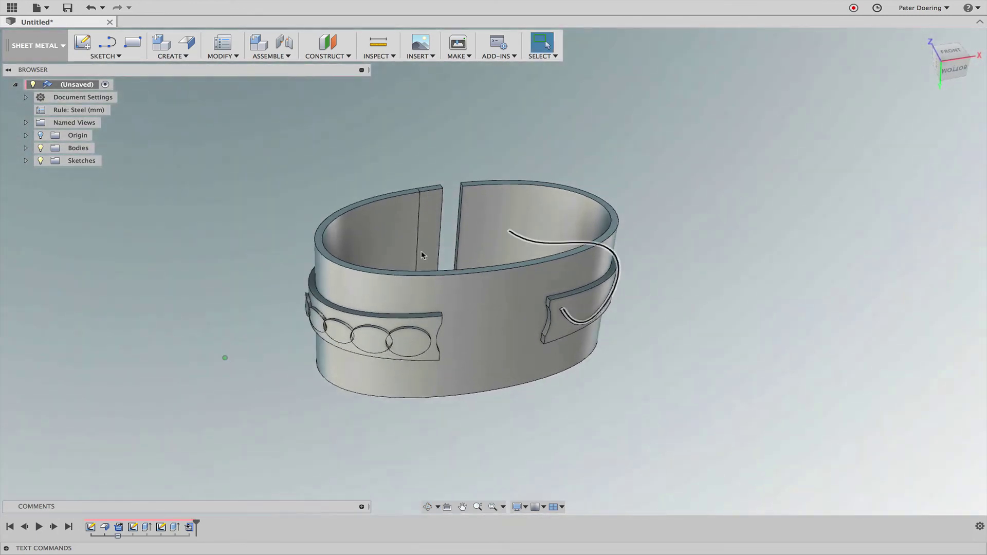
Make Sketch1 visible so its oval spline shows on the folded ring.
{"action": "left_click", "coordinate": [25, 161]}
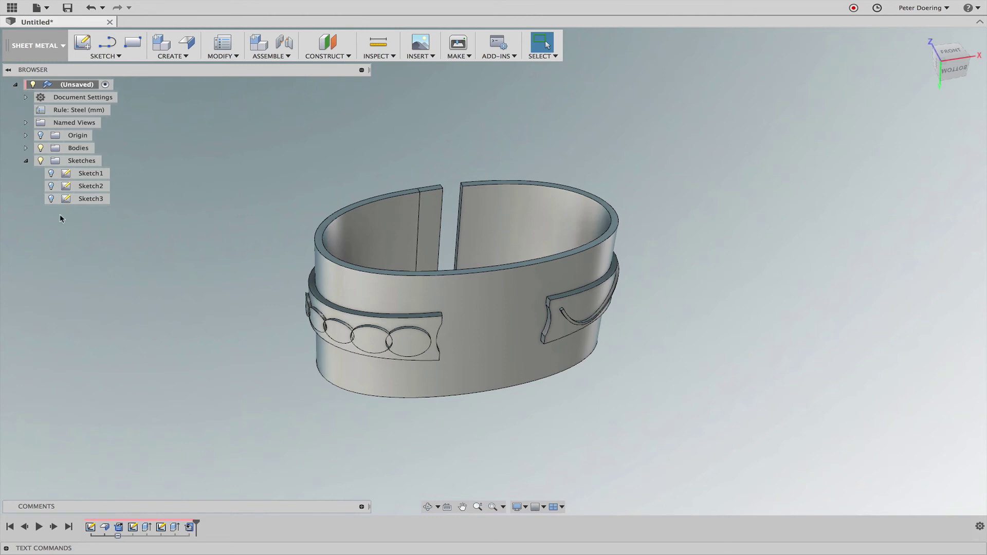
{"action": "left_click", "coordinate": [52, 174]}
{"action": "middle_click_drag", "start_coordinate": [225, 357], "coordinate": [204, 223], "text": "shift"}
{"action": "middle_click_drag", "start_coordinate": [305, 221], "coordinate": [307, 213], "text": "shift"}
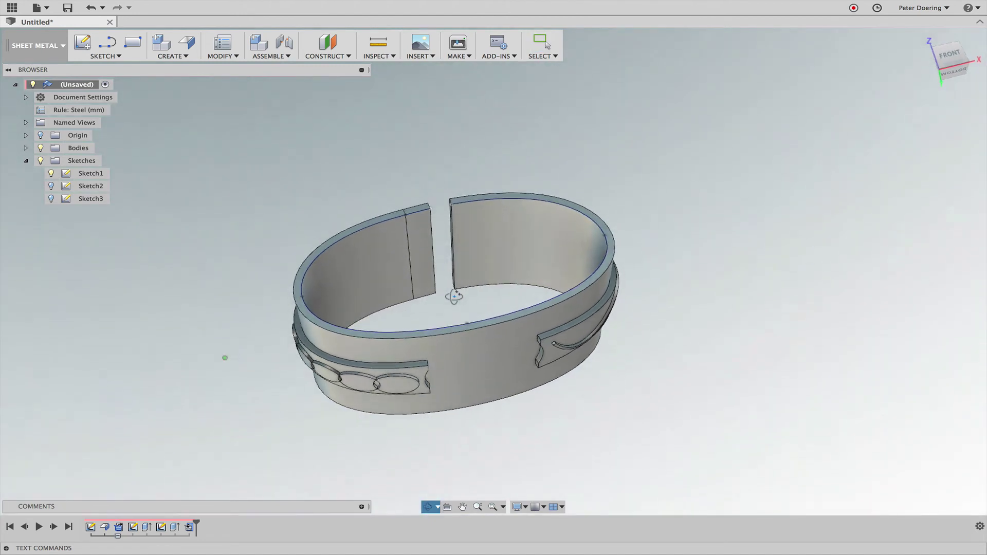
{"action": "middle_click_drag", "start_coordinate": [451, 293], "coordinate": [447, 316], "text": "shift"}
Select the bottom edge loop and spline points, nudging one, and orbit around the ring.
{"action": "left_click", "coordinate": [463, 317]}
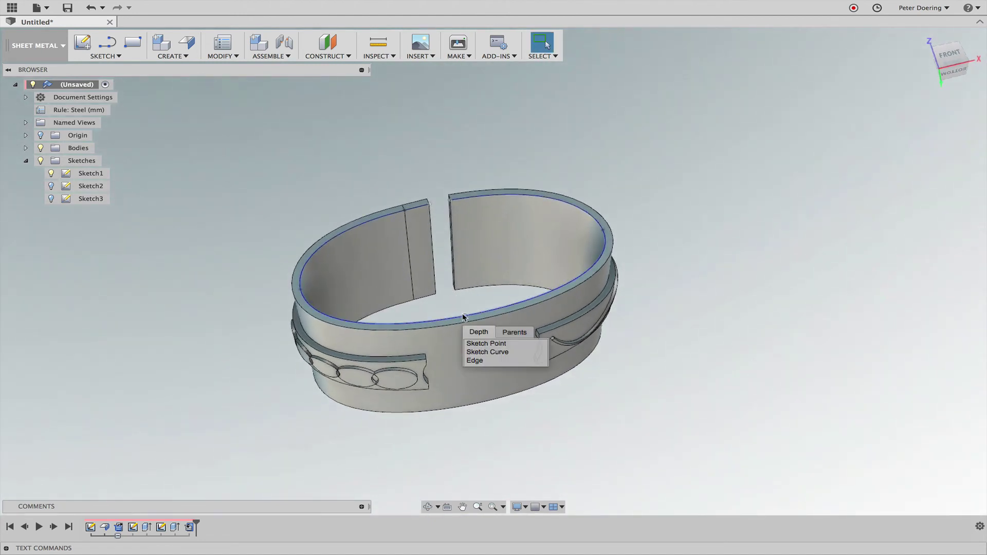
{"action": "left_click", "coordinate": [475, 361]}
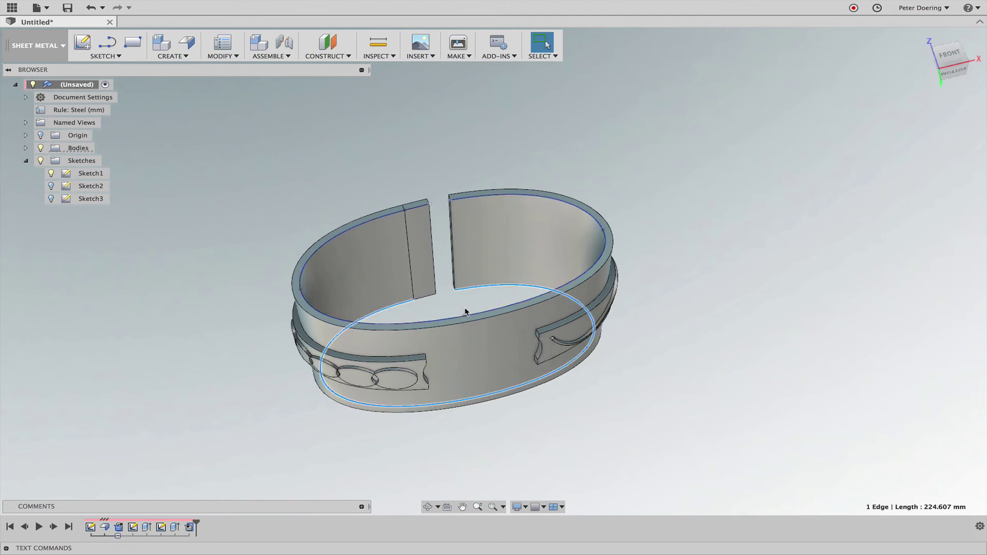
{"action": "left_click", "coordinate": [714, 311]}
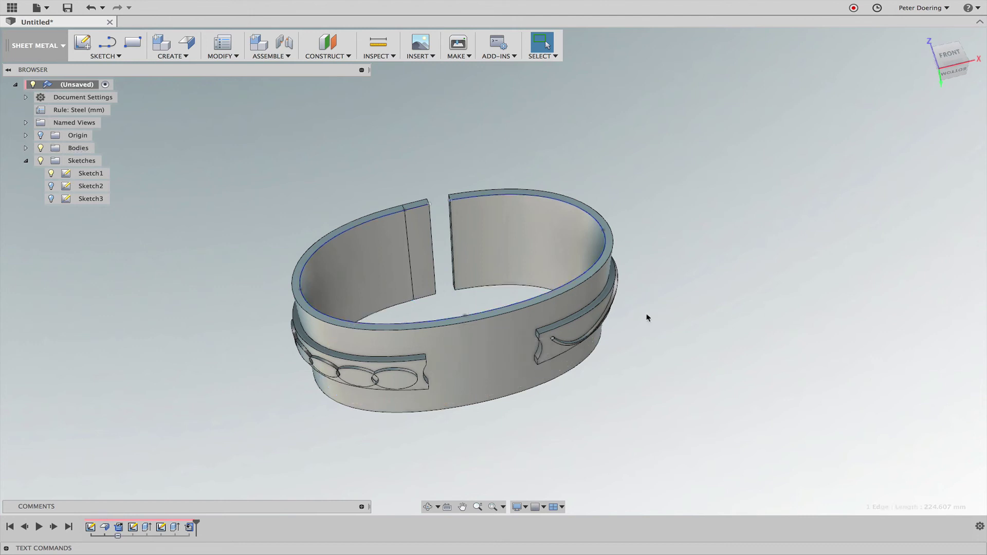
{"action": "left_click", "coordinate": [466, 317]}
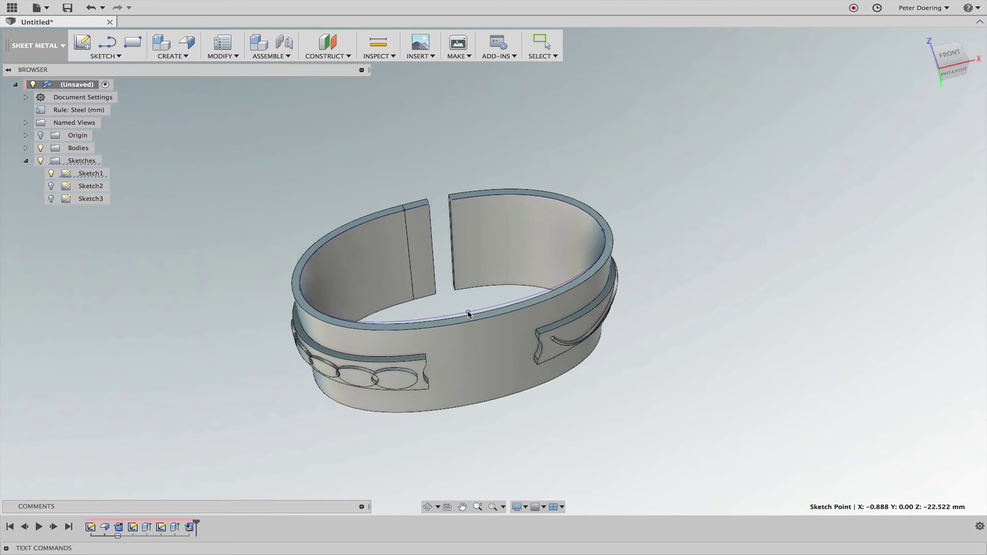
{"action": "left_click", "coordinate": [604, 231]}
{"action": "left_click_drag", "start_coordinate": [602, 232], "coordinate": [650, 240]}
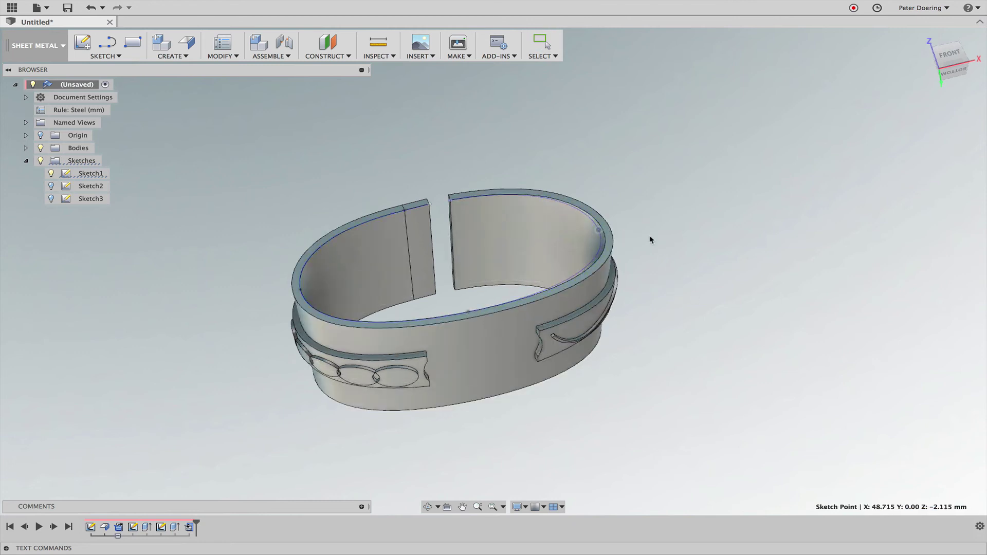
{"action": "middle_click_drag", "start_coordinate": [684, 264], "coordinate": [697, 303], "text": "shift"}
{"action": "mouse_move", "coordinate": [697, 302]}
{"action": "left_mouse_down"}
{"action": "mouse_move", "coordinate": [716, 353]}
{"action": "mouse_move", "coordinate": [695, 337]}
{"action": "mouse_move", "coordinate": [701, 295]}
{"action": "left_mouse_up"}
{"action": "key", "text": "Escape"}
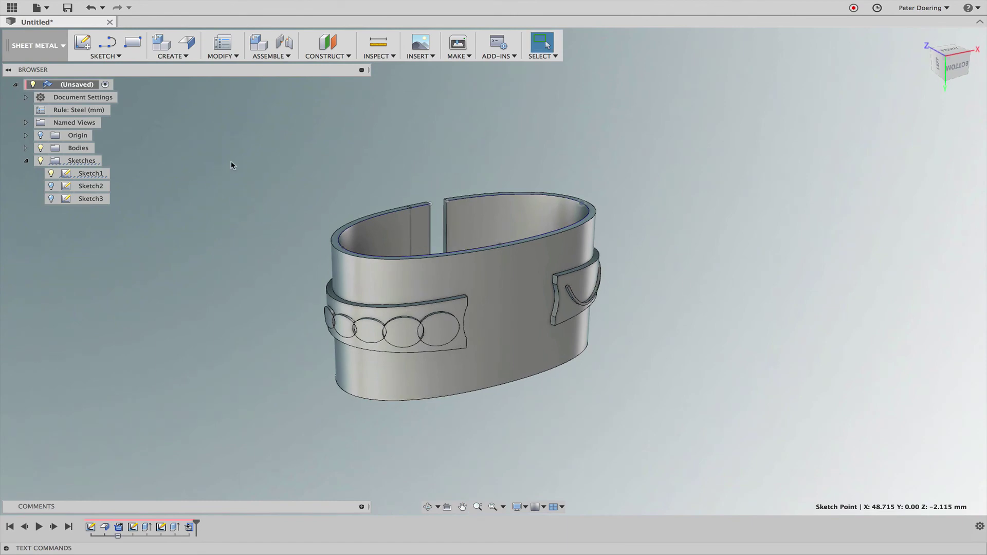
{"action": "mouse_move", "coordinate": [231, 164]}
{"action": "middle_mouse_down", "text": "shift"}
{"action": "mouse_move", "coordinate": [267, 205]}
{"action": "mouse_move", "coordinate": [299, 216]}
{"action": "mouse_move", "coordinate": [252, 198]}
{"action": "mouse_move", "coordinate": [242, 172]}
{"action": "mouse_move", "coordinate": [233, 176]}
{"action": "middle_mouse_up", "text": "shift"}
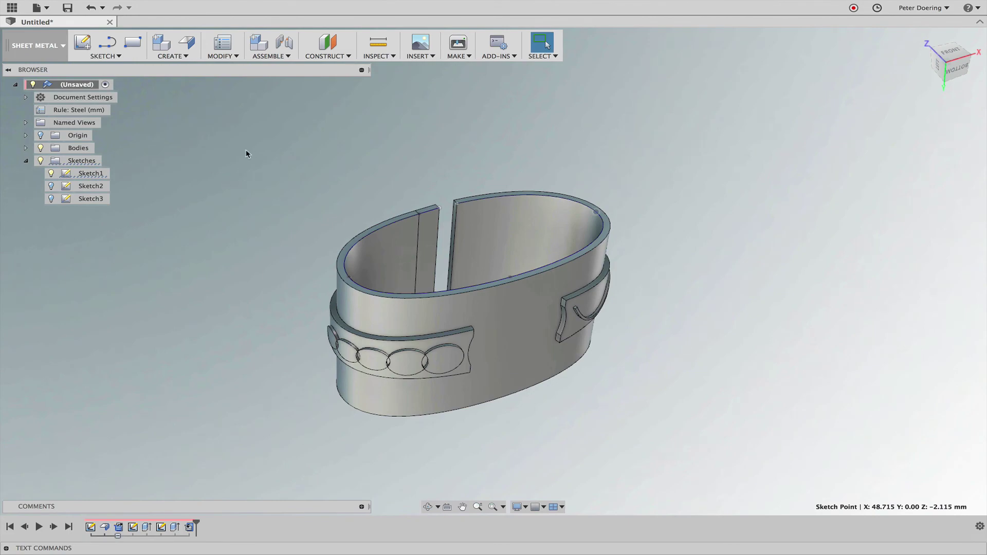
Start a new sketch on the band's top rim face.
{"action": "left_click", "coordinate": [81, 41]}
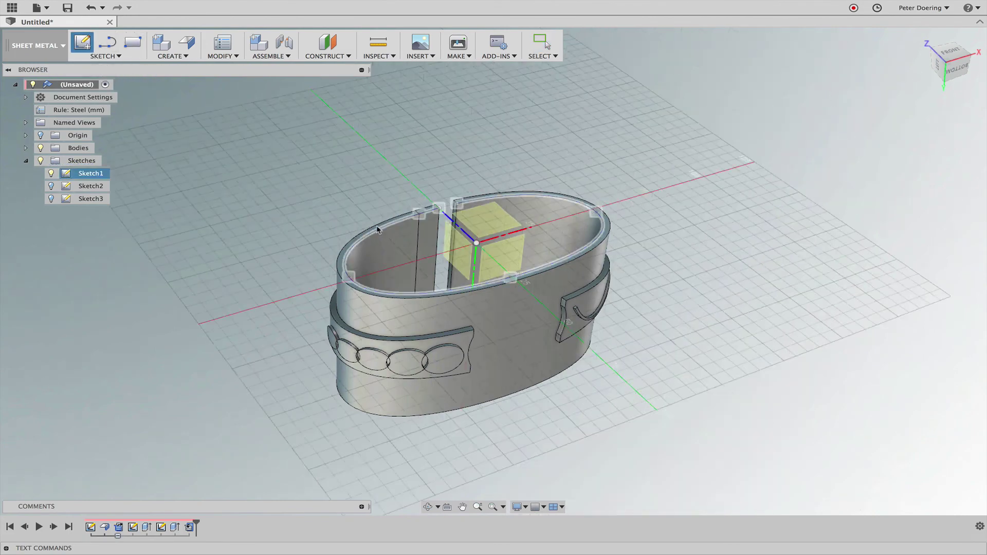
{"action": "scroll", "coordinate": [382, 231], "scroll_direction": "up", "scroll_amount": 5}
{"action": "left_click", "coordinate": [364, 234]}
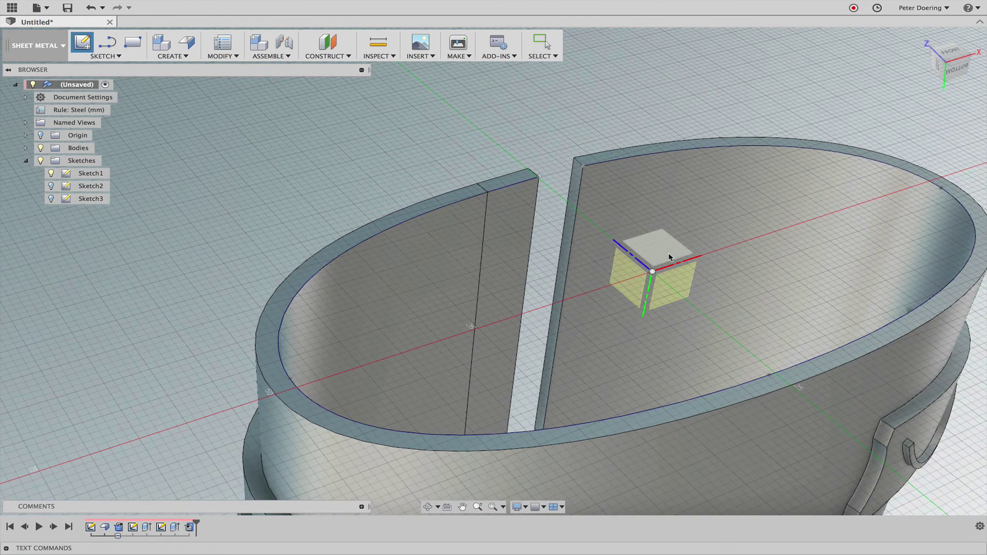
{"action": "scroll", "coordinate": [405, 149], "scroll_direction": "down", "scroll_amount": 3}
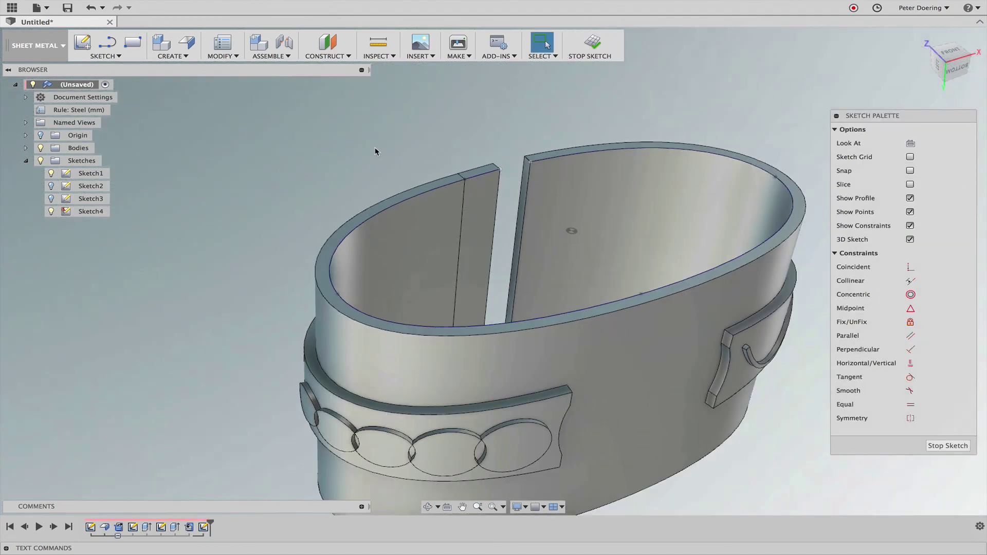
Project the rim outline, bridge the gap with a line, and finish the sketch.
{"action": "key", "text": "s"}
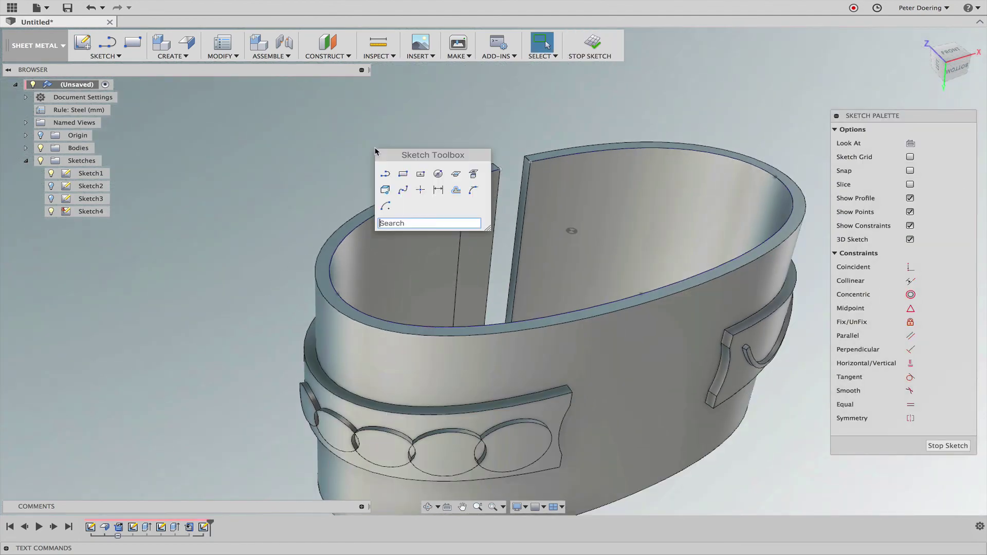
{"action": "left_click", "coordinate": [473, 174]}
{"action": "left_click", "coordinate": [473, 167]}
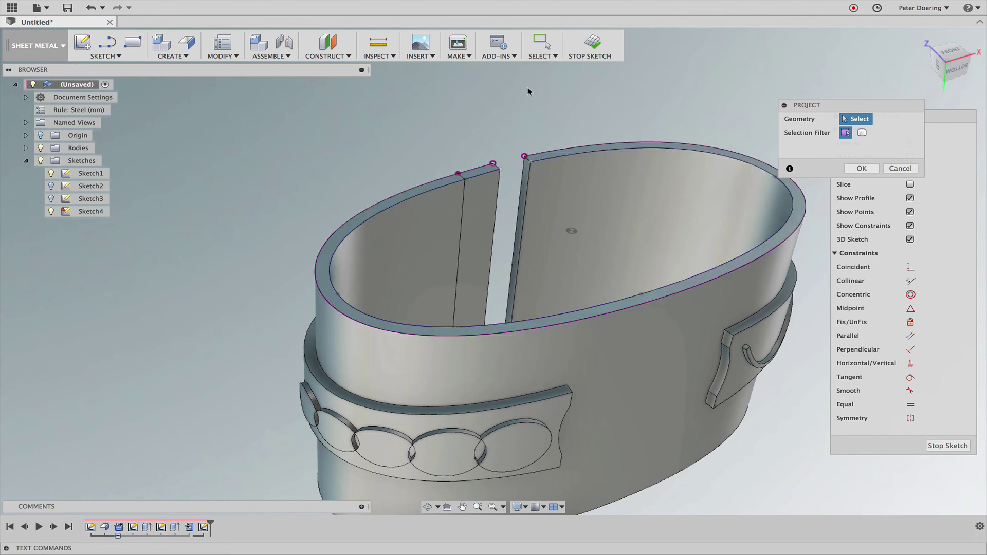
{"action": "key", "text": "l"}
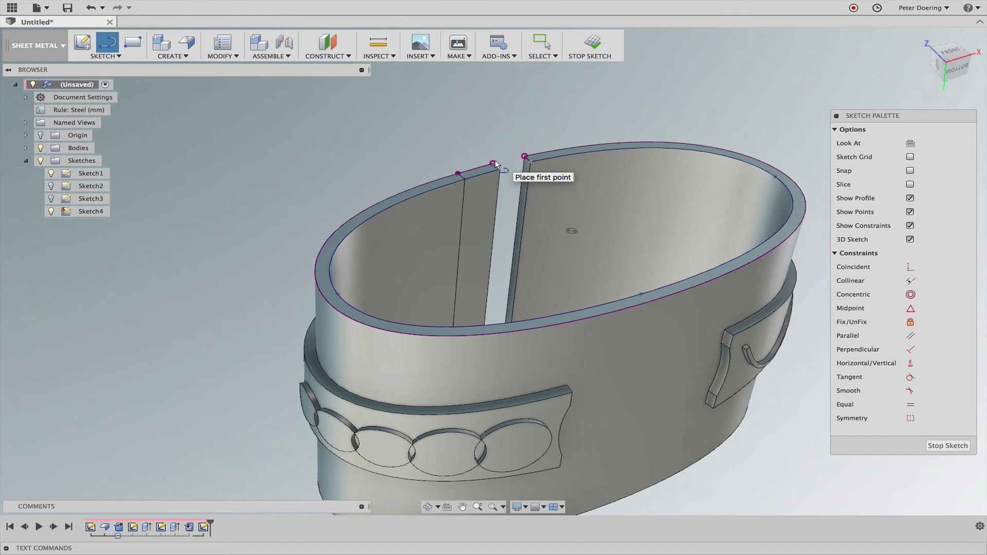
{"action": "left_click", "coordinate": [493, 163]}
{"action": "left_click", "coordinate": [523, 155]}
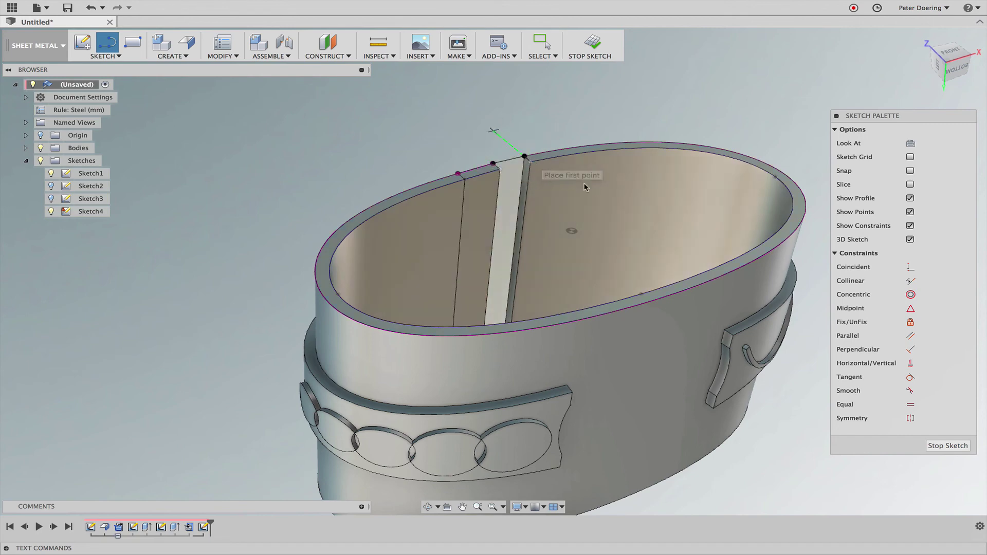
{"action": "left_click", "coordinate": [948, 446]}
{"action": "scroll", "coordinate": [881, 412], "scroll_direction": "up", "scroll_amount": 5}
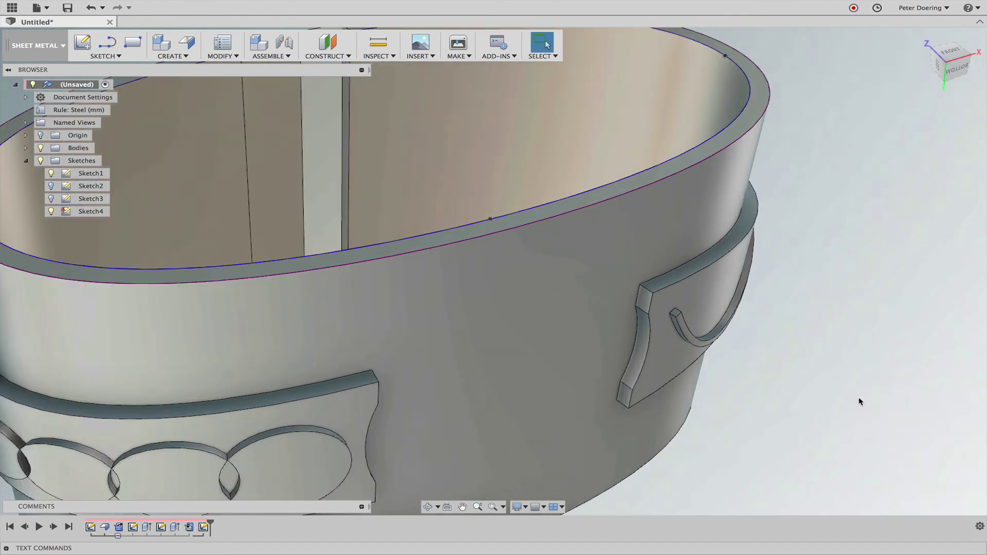
{"action": "scroll", "coordinate": [859, 399], "scroll_direction": "down", "scroll_amount": 4}
{"action": "scroll", "coordinate": [856, 386], "scroll_direction": "down", "scroll_amount": 2}
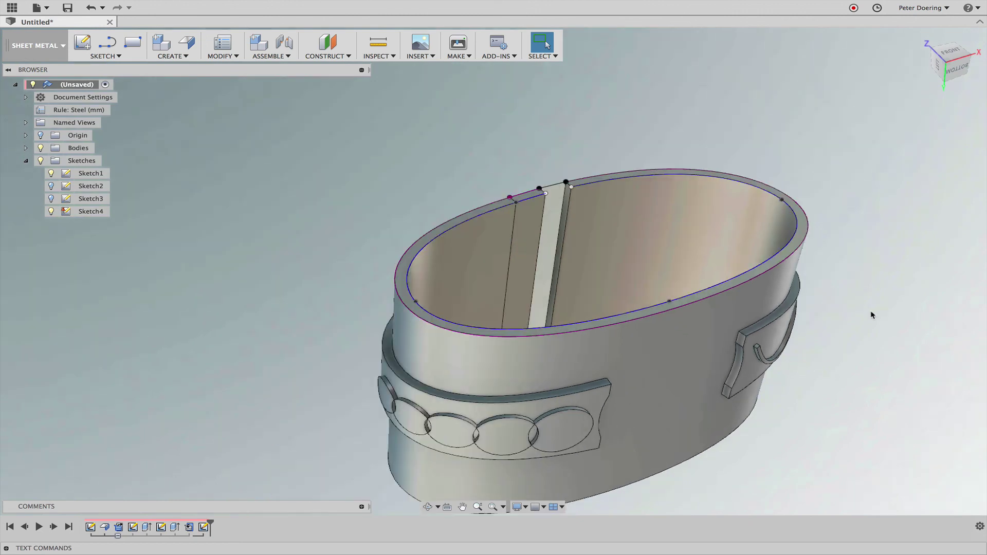
Cut Sketch4's closed rim profile 79.758 mm down through the band.
{"action": "right_click", "coordinate": [874, 202]}
{"action": "left_click", "coordinate": [907, 164]}
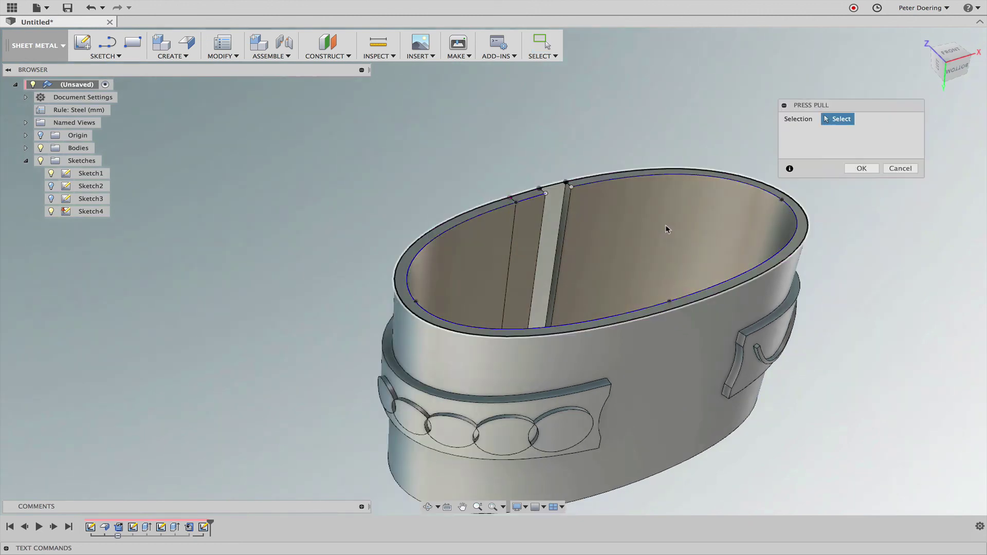
{"action": "left_click_drag", "start_coordinate": [606, 251], "coordinate": [621, 485]}
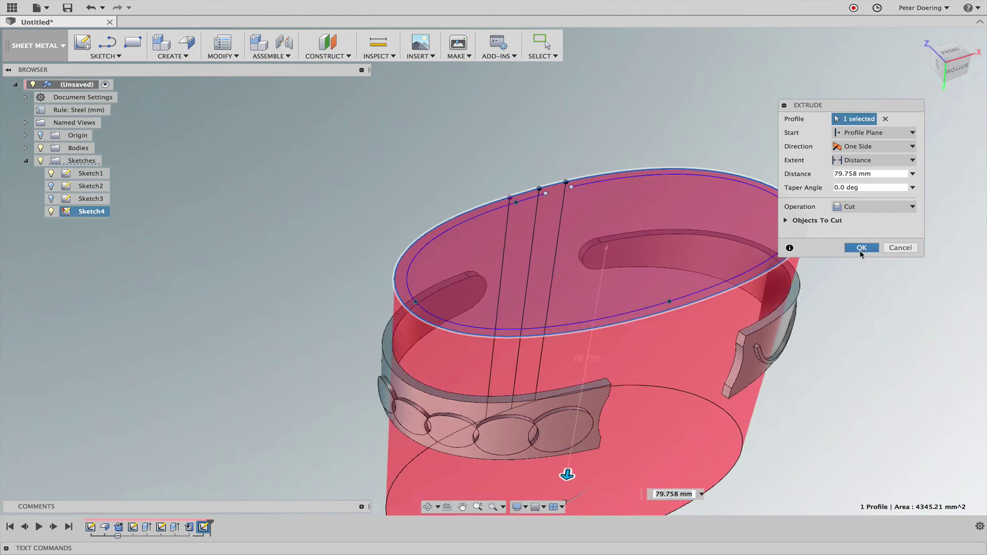
{"action": "left_click", "coordinate": [861, 247]}
{"action": "middle_click_drag", "start_coordinate": [855, 289], "coordinate": [761, 254]}
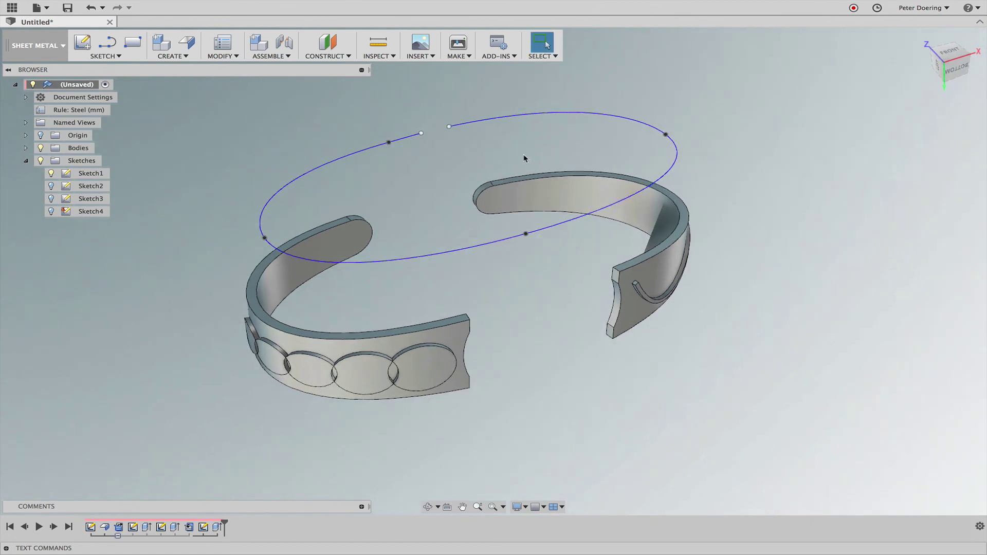
{"action": "left_click_drag", "start_coordinate": [422, 133], "coordinate": [426, 140]}
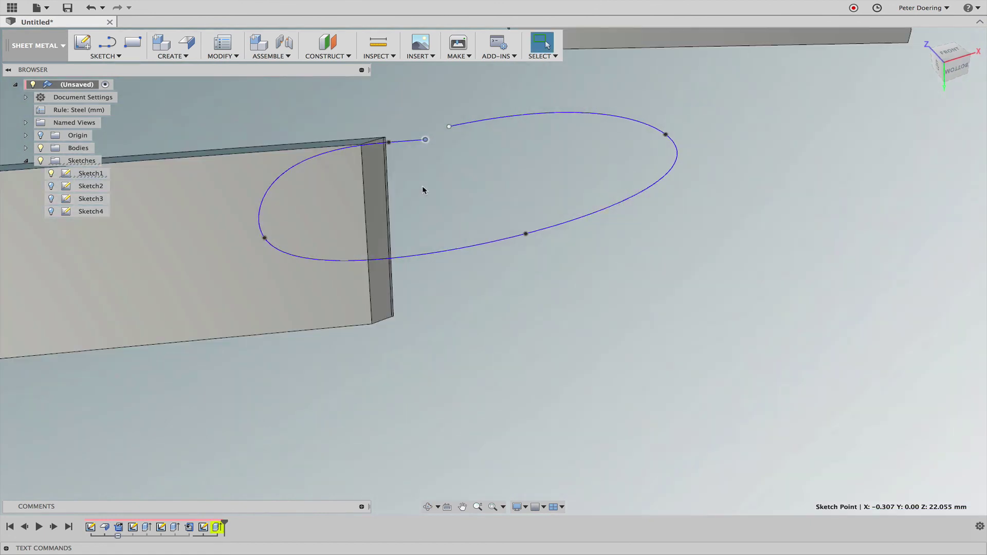
{"action": "left_click", "coordinate": [90, 7]}
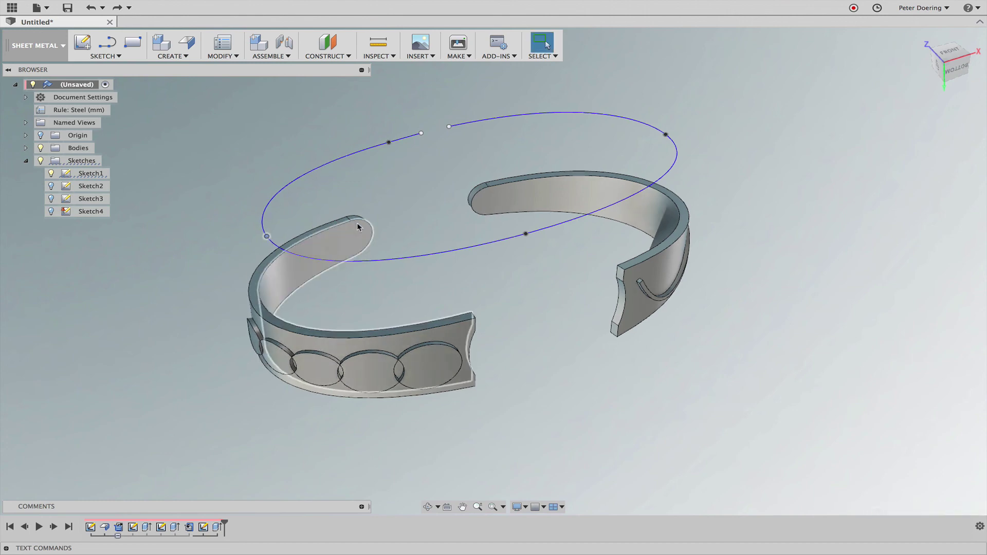
{"action": "middle_click_drag", "start_coordinate": [539, 356], "coordinate": [697, 389], "text": "shift"}
{"action": "middle_click_drag", "start_coordinate": [631, 395], "coordinate": [479, 313], "text": "shift"}
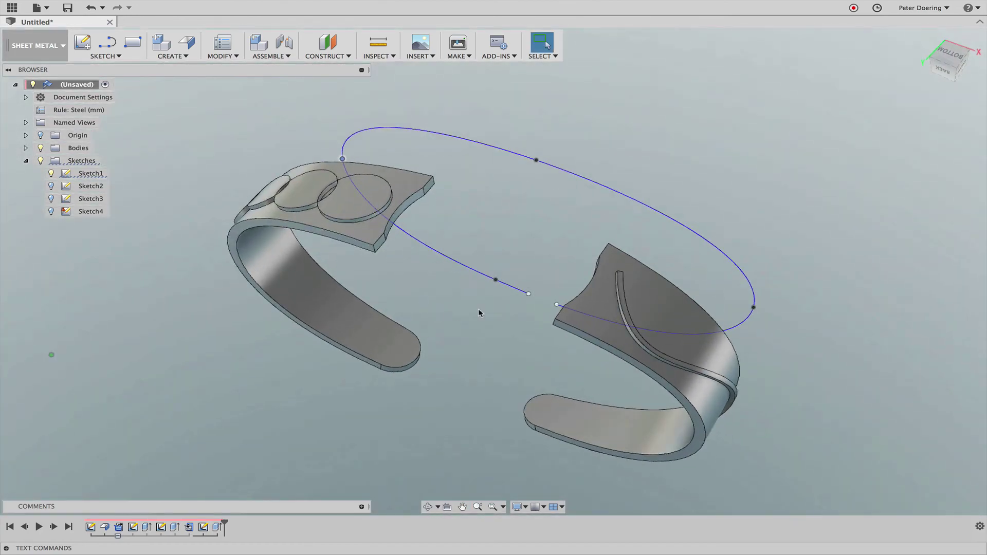